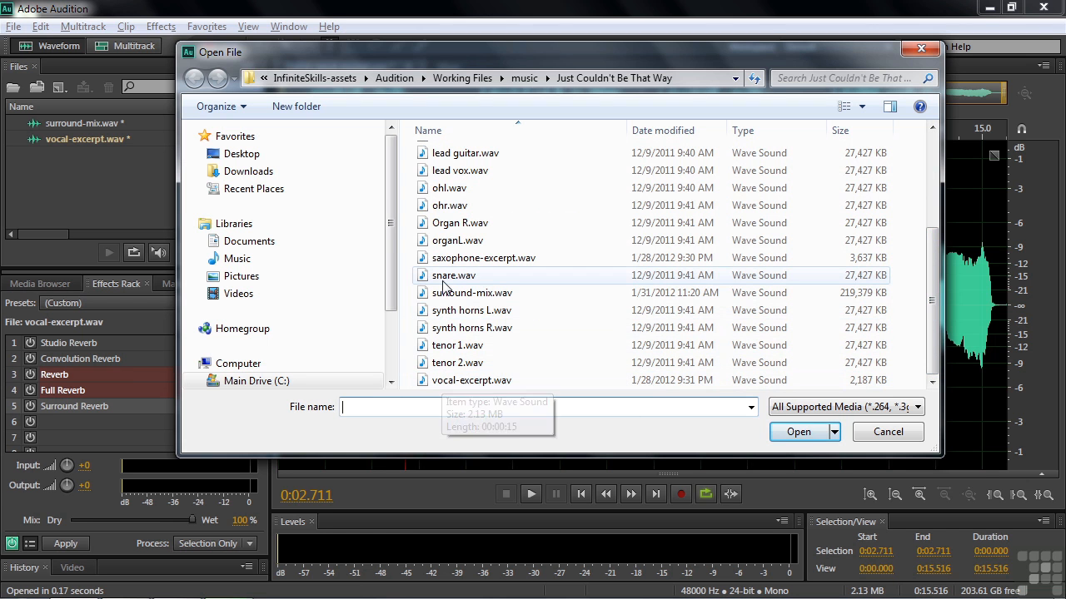
Dismiss the Open File dialog without opening anything and look over the available reverb effects
left_click(888, 431)
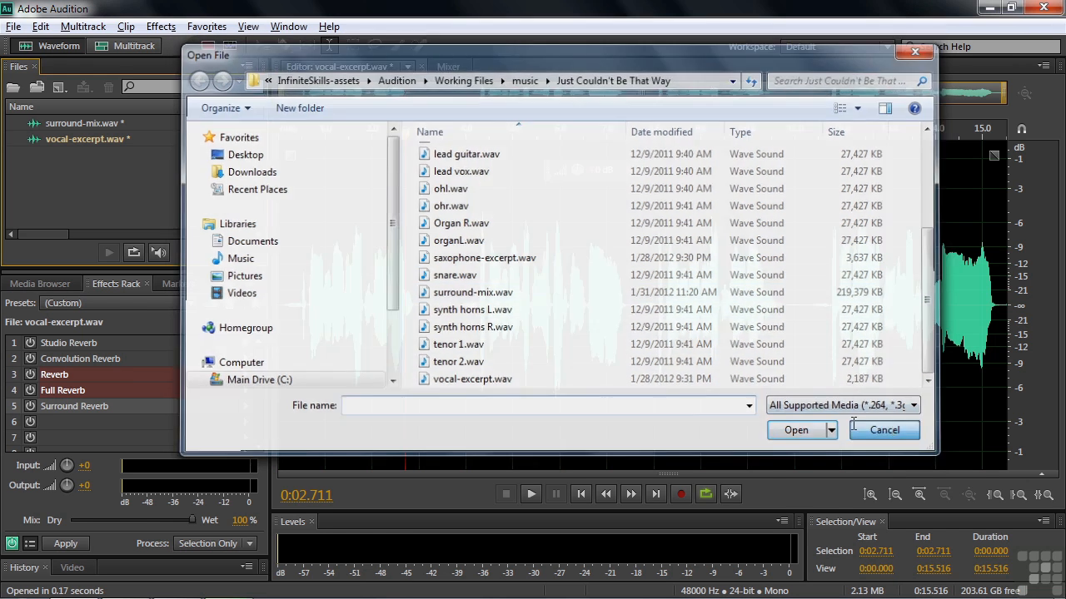
left_click(160, 26)
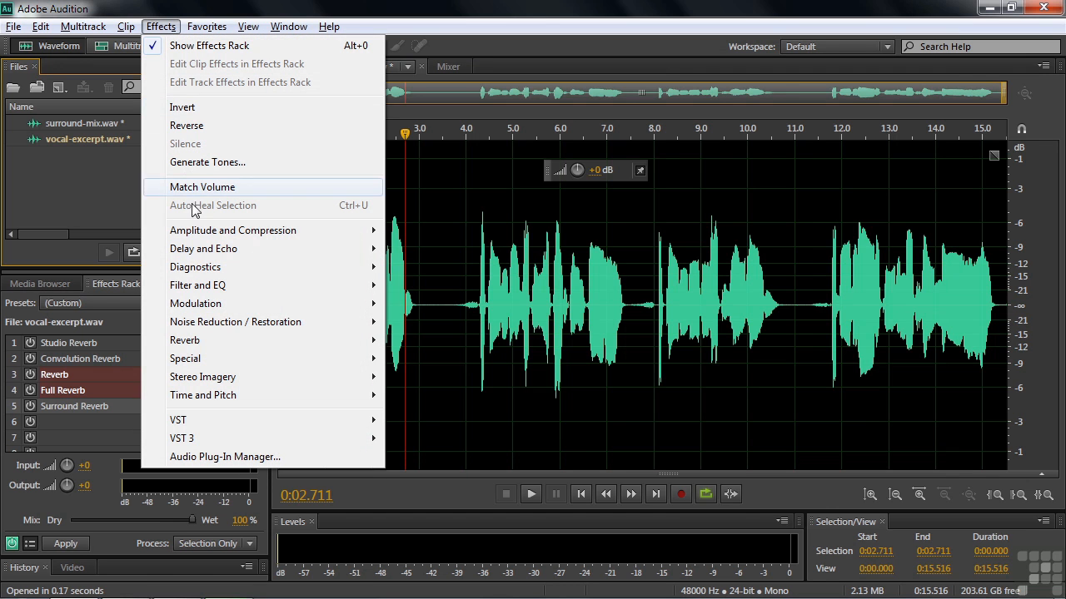
mouse_move(209, 346)
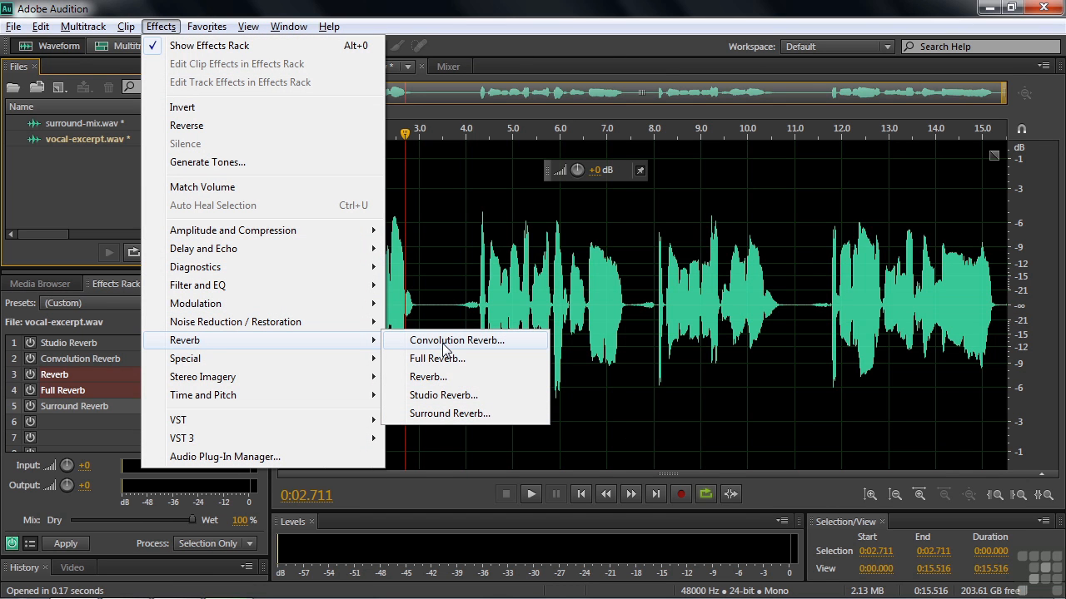
left_click(46, 191)
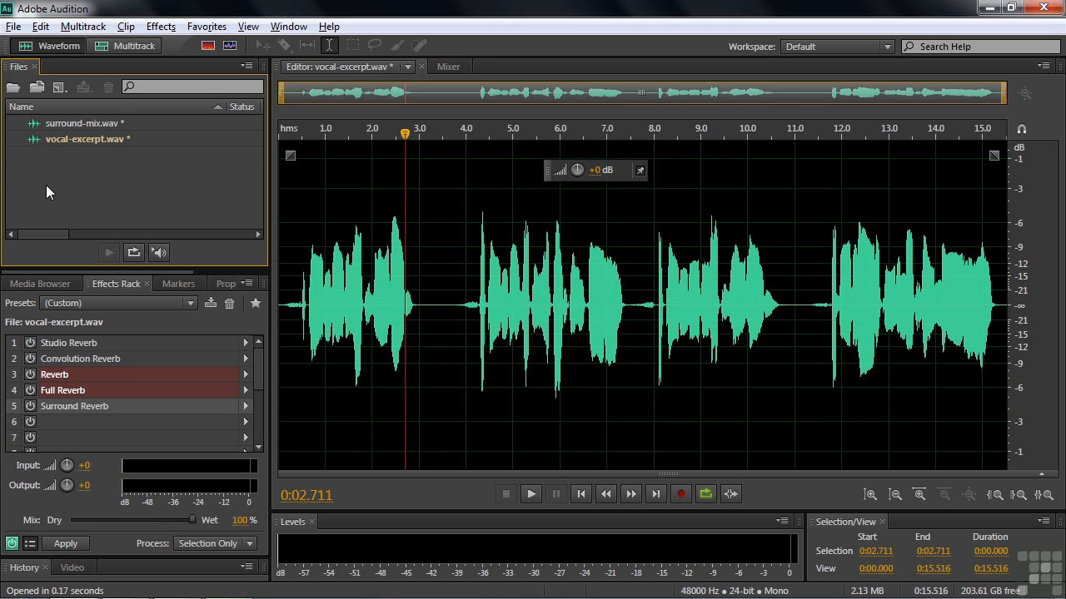
Open the settings of all five rack reverbs, from Studio Reverb to Surround Reverb, and spread their windows out for comparison
double_click(81, 345)
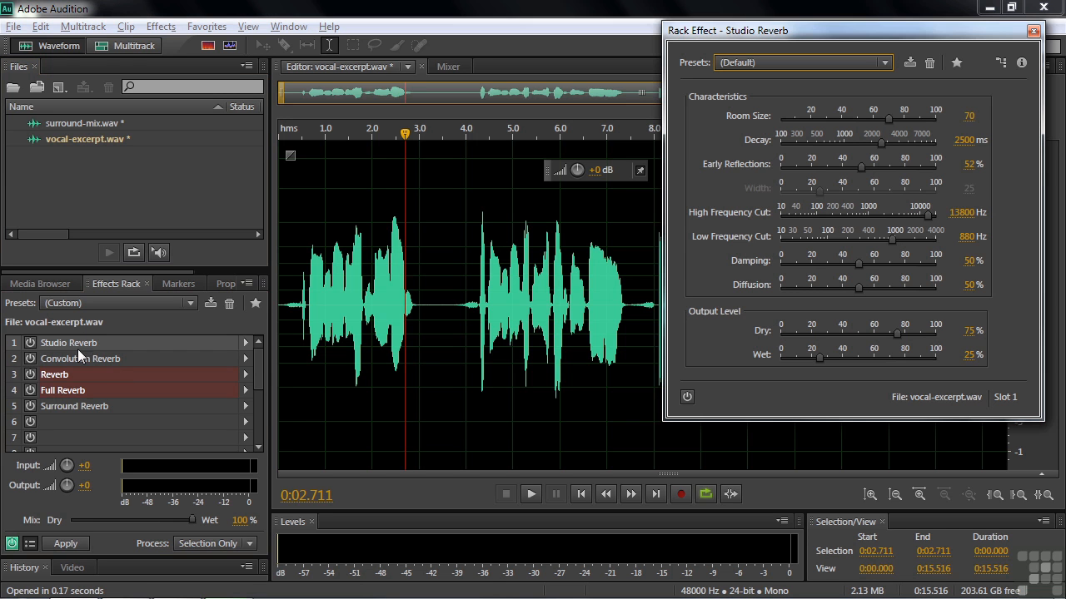
left_click_drag(849, 33, 907, 22)
double_click(80, 361)
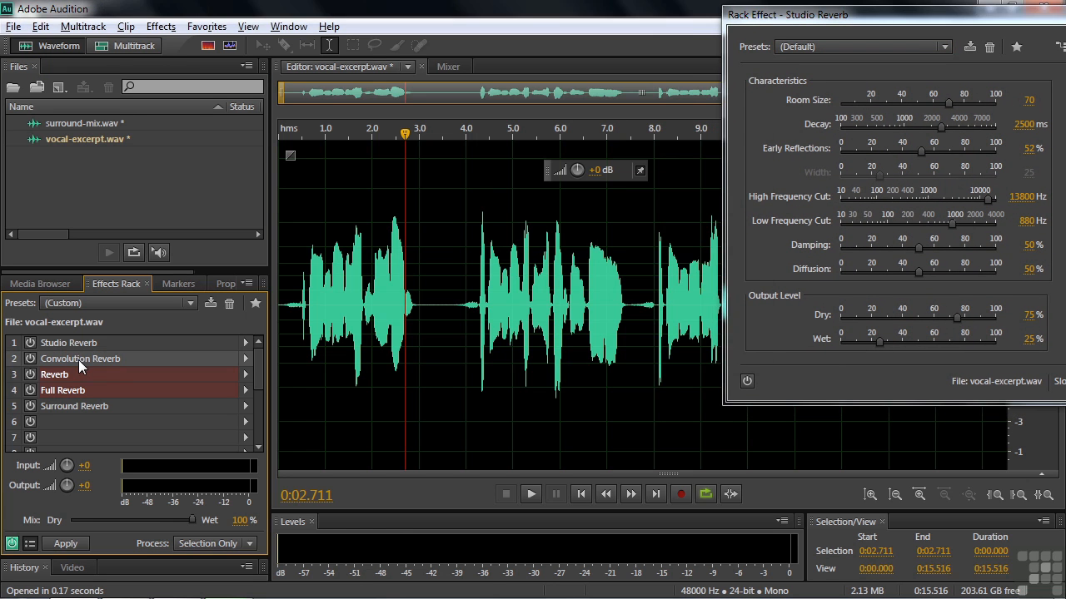
double_click(79, 374)
double_click(74, 392)
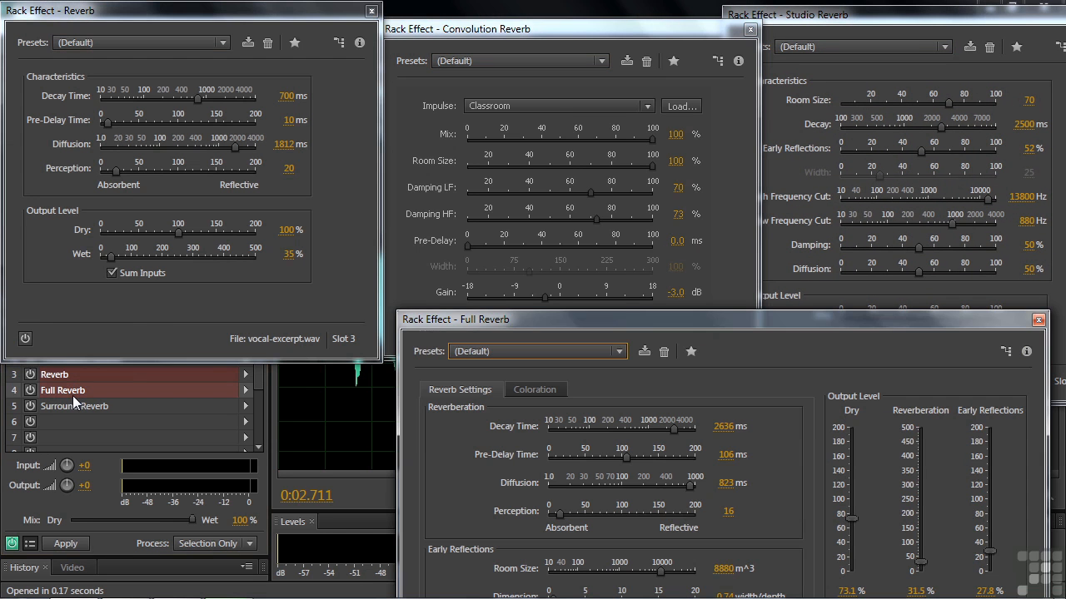
left_click_drag(678, 318, 884, 333)
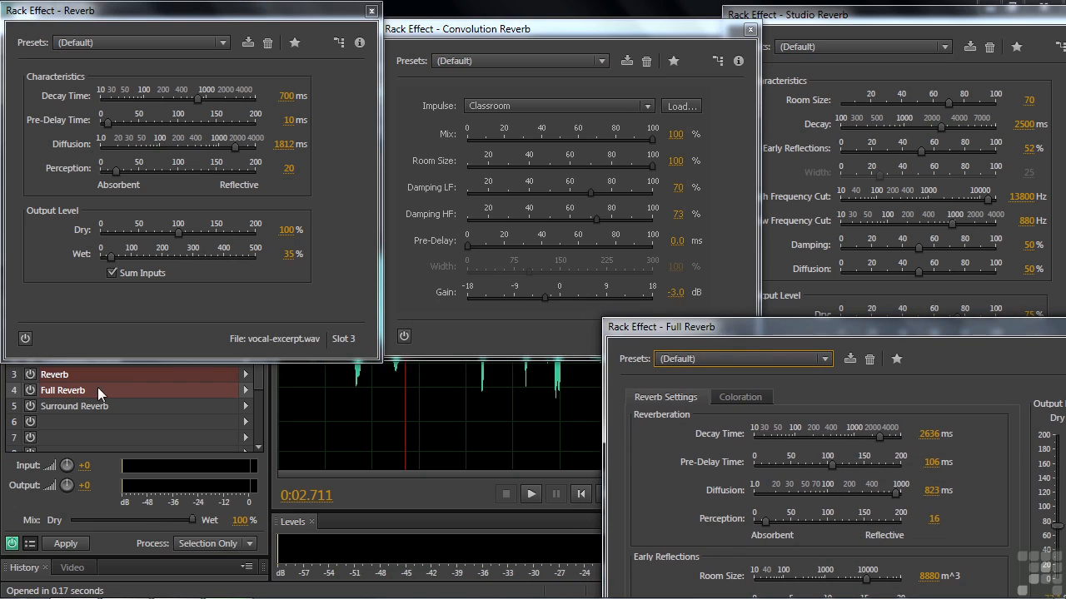
double_click(60, 403)
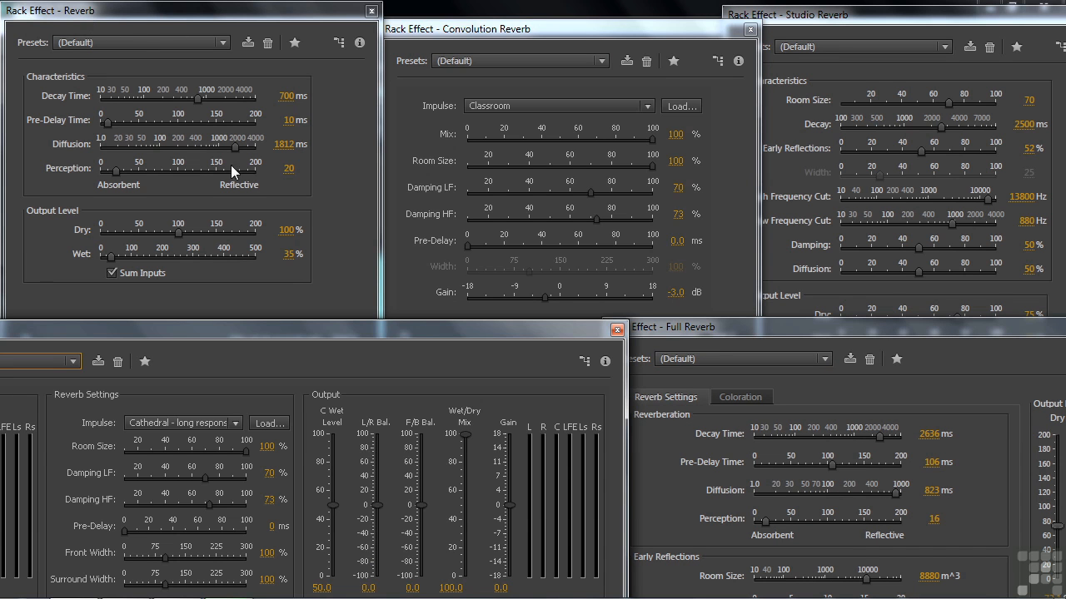
mouse_move(413, 334)
left_mouse_down()
mouse_move(546, 333)
mouse_move(399, 336)
left_mouse_up()
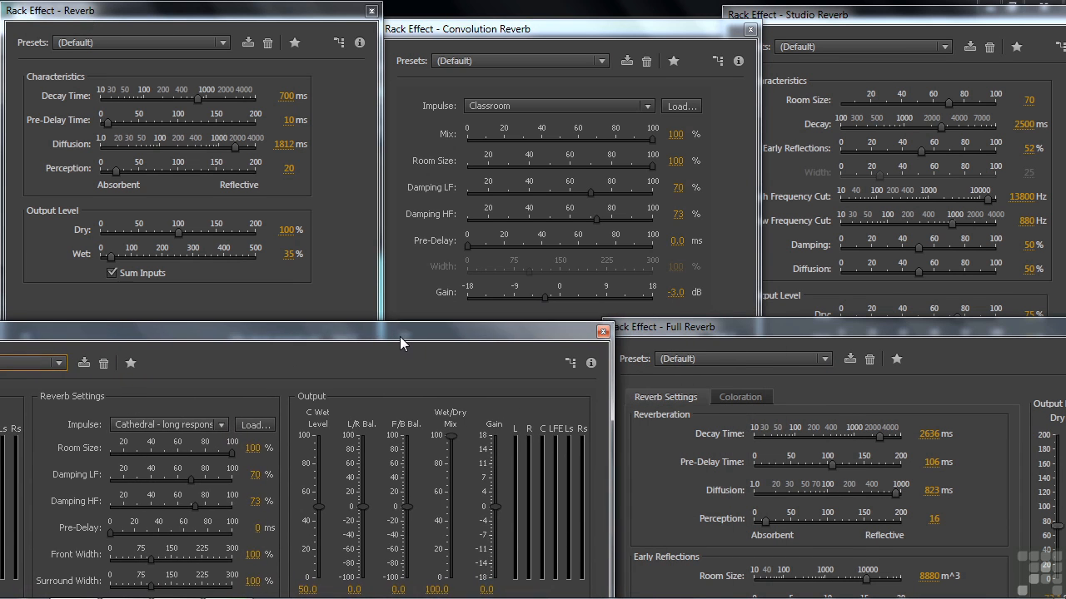
Compare the Studio Reverb and Full Reverb settings, bringing each to the front and moving Full Reverb to expose its output levels
left_click(791, 323)
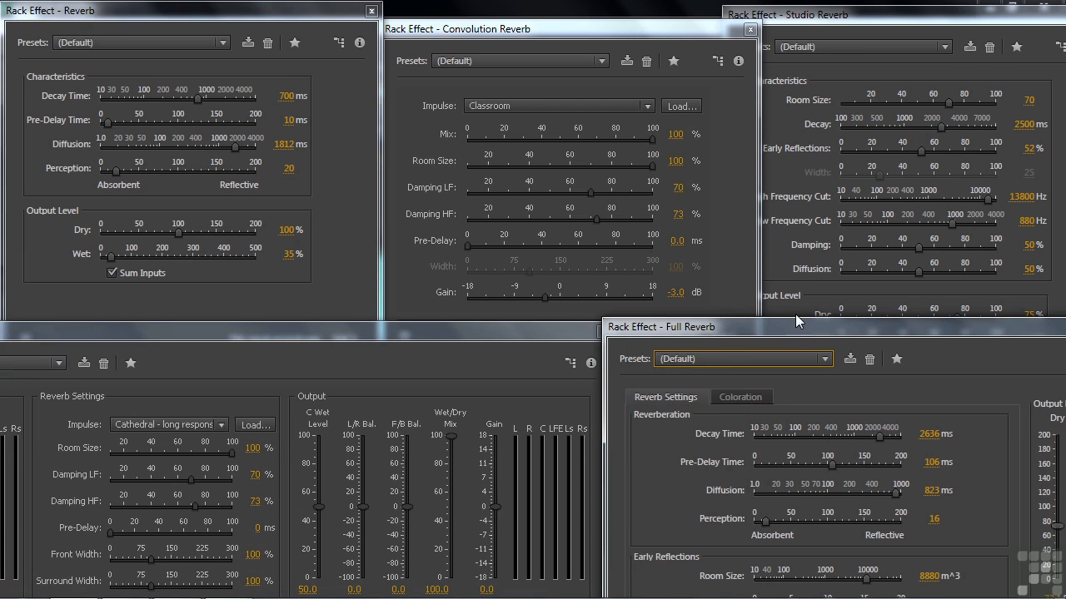
left_click(792, 312)
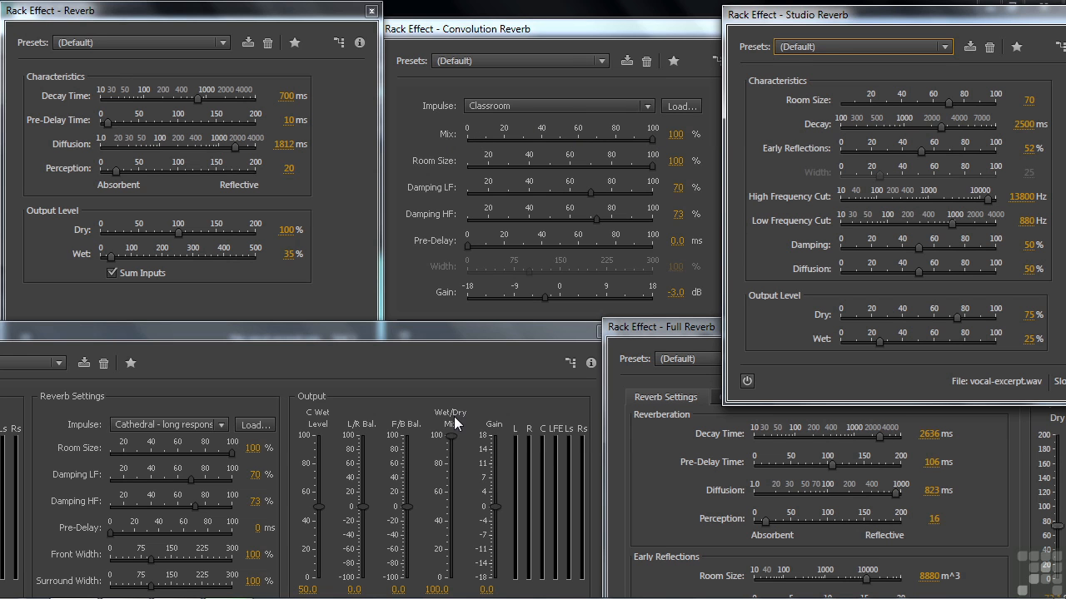
left_click(686, 330)
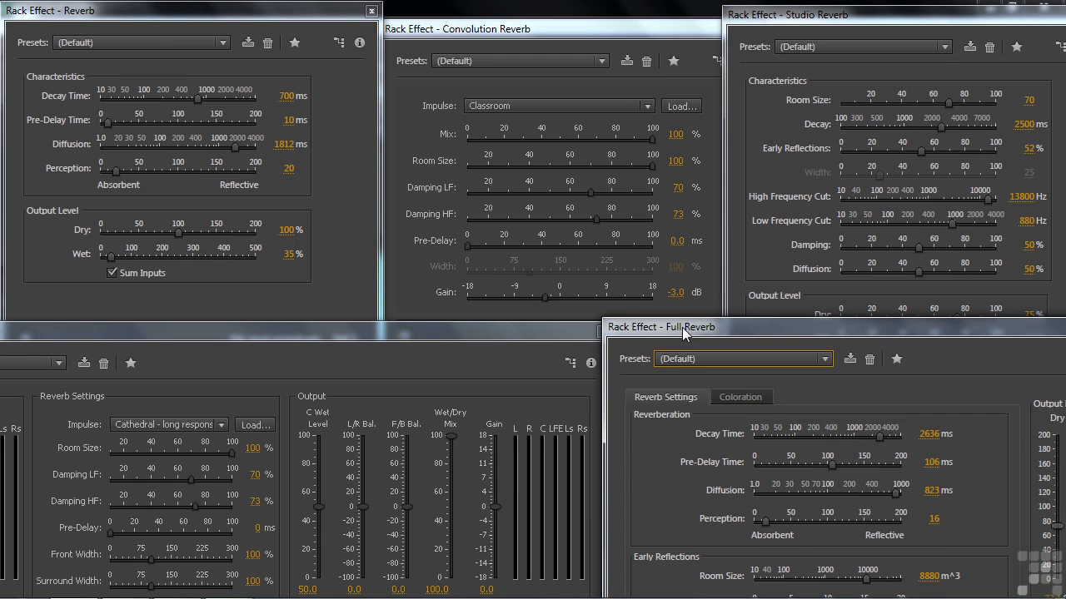
left_click_drag(755, 330, 638, 314)
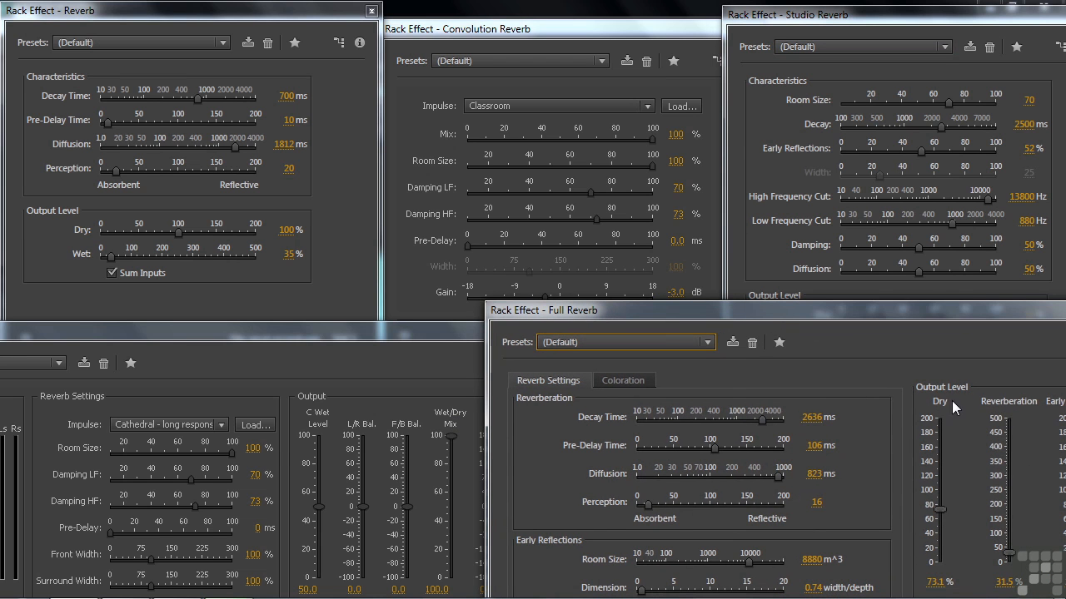
left_click_drag(833, 310, 907, 329)
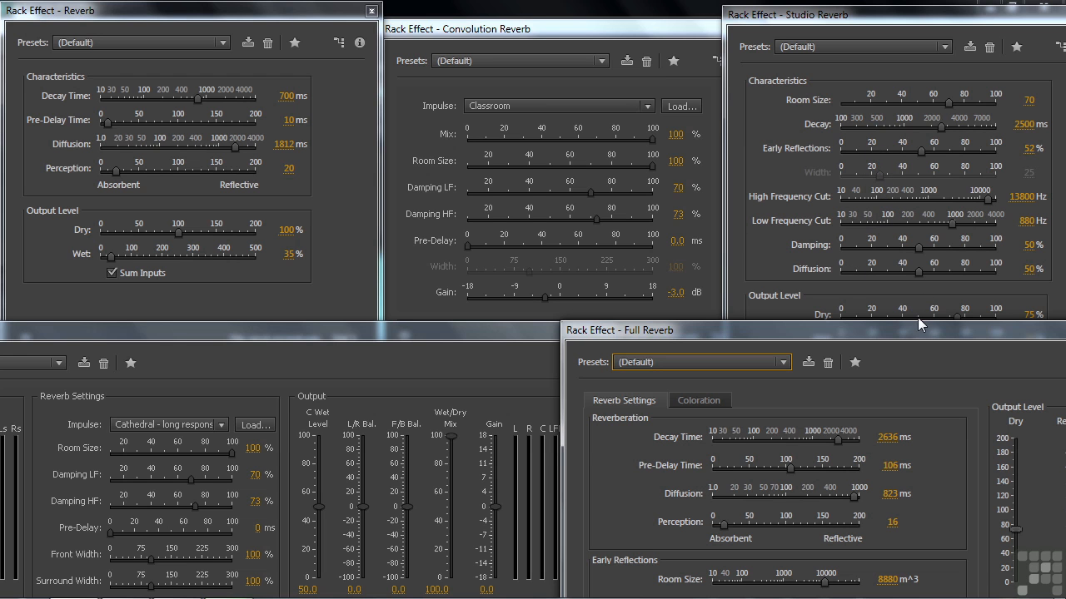
left_click_drag(904, 332, 706, 321)
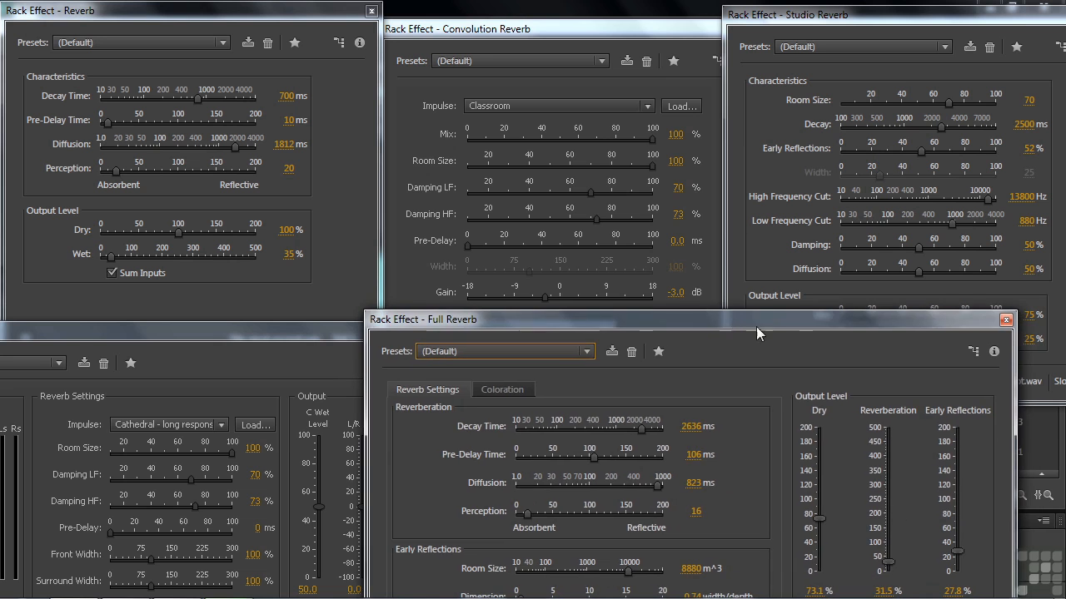
Close the Full Reverb, Surround Reverb and Reverb settings, and place Convolution Reverb and Studio Reverb side by side
left_click(1004, 322)
left_click(610, 329)
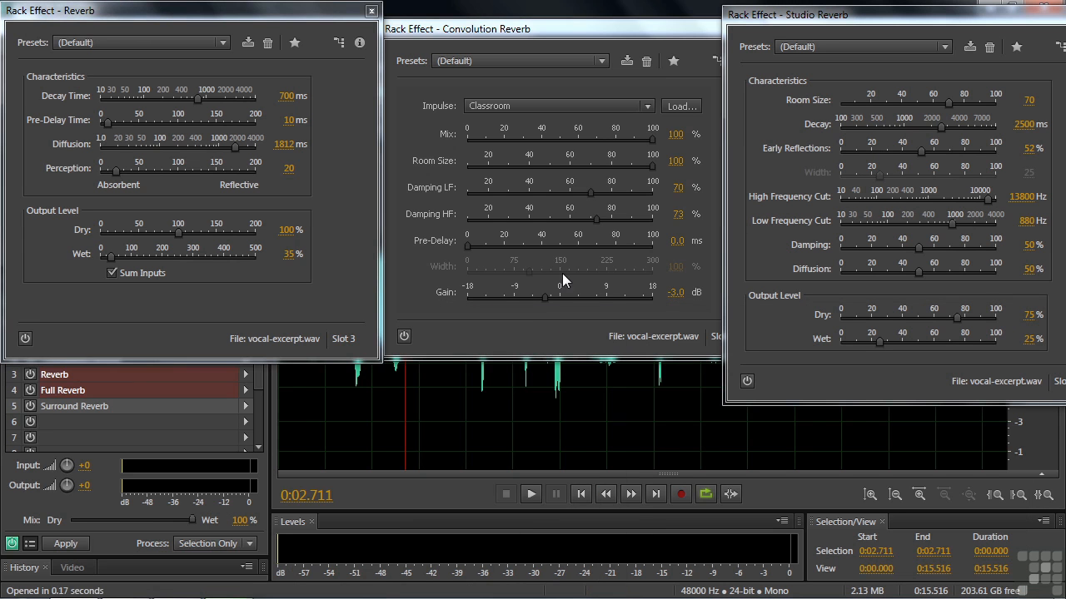
left_click(371, 11)
left_click(631, 36)
left_click_drag(631, 36, 357, 39)
left_click_drag(896, 16, 707, 37)
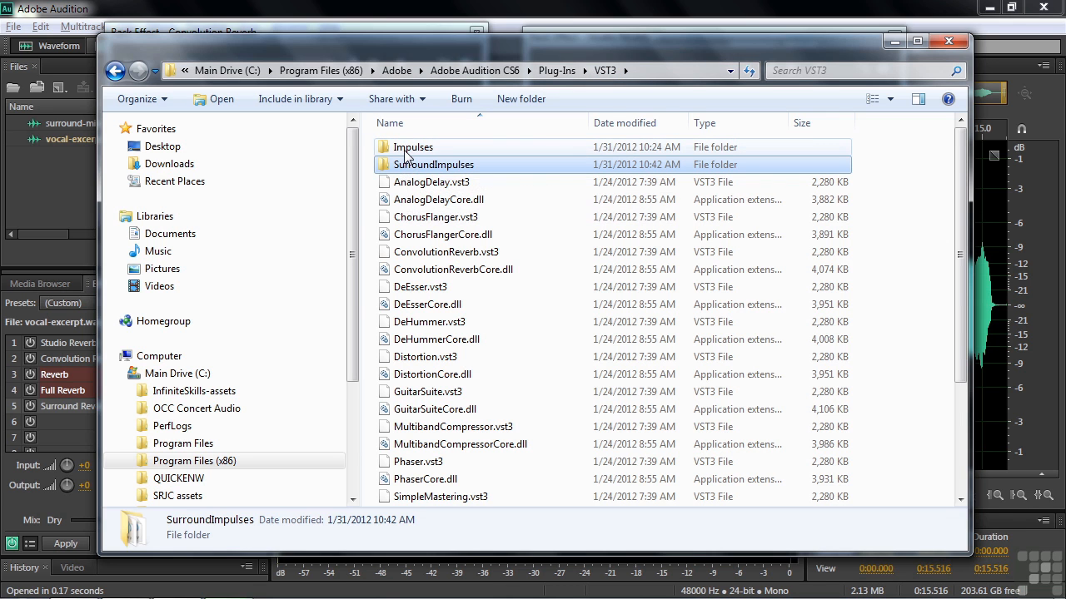
In the VST3 plug-ins folder in Windows Explorer, open SurroundImpulses and listen to "Cathedral - long response with slow HF decay.wav"
mouse_move(405, 156)
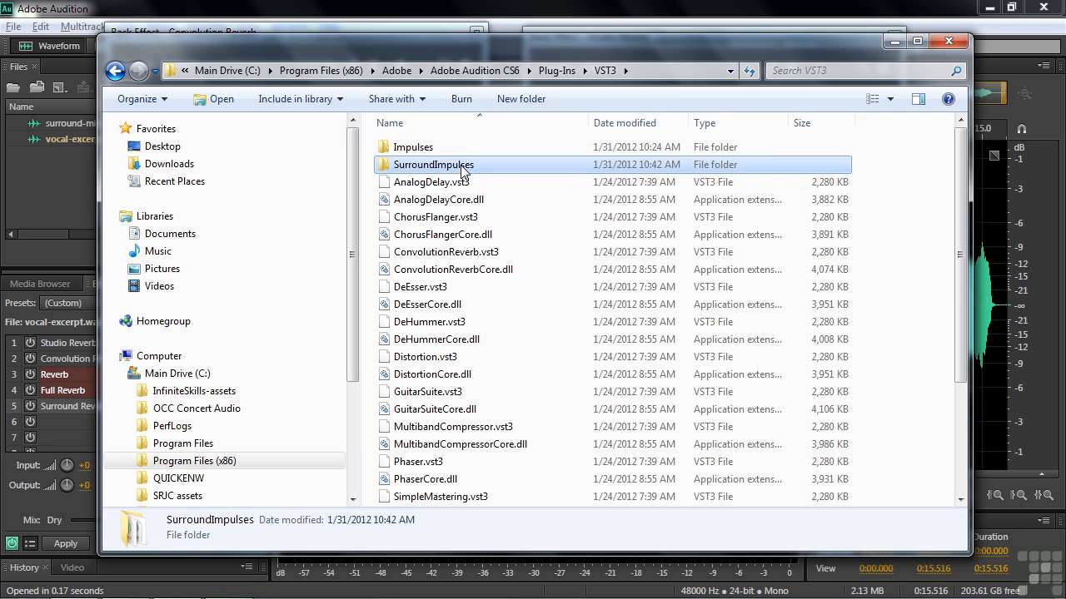
mouse_move(463, 172)
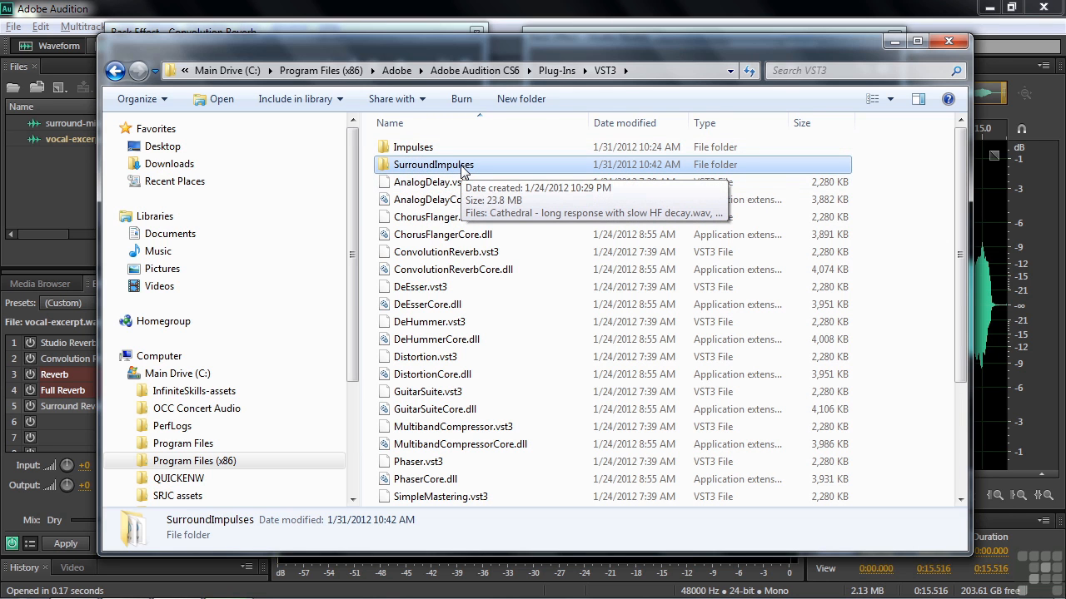
double_click(408, 164)
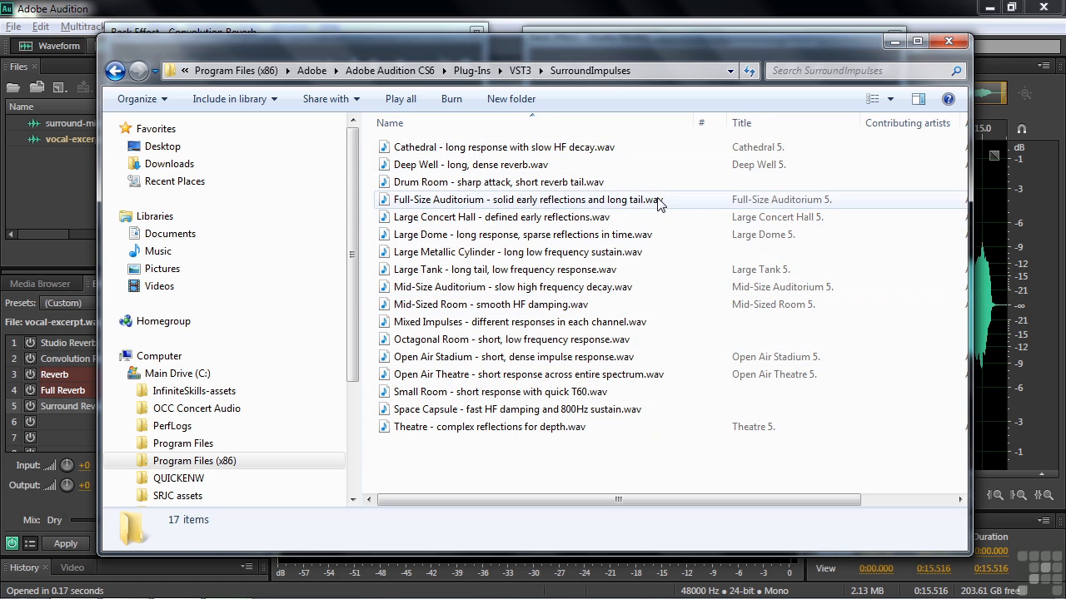
mouse_move(613, 155)
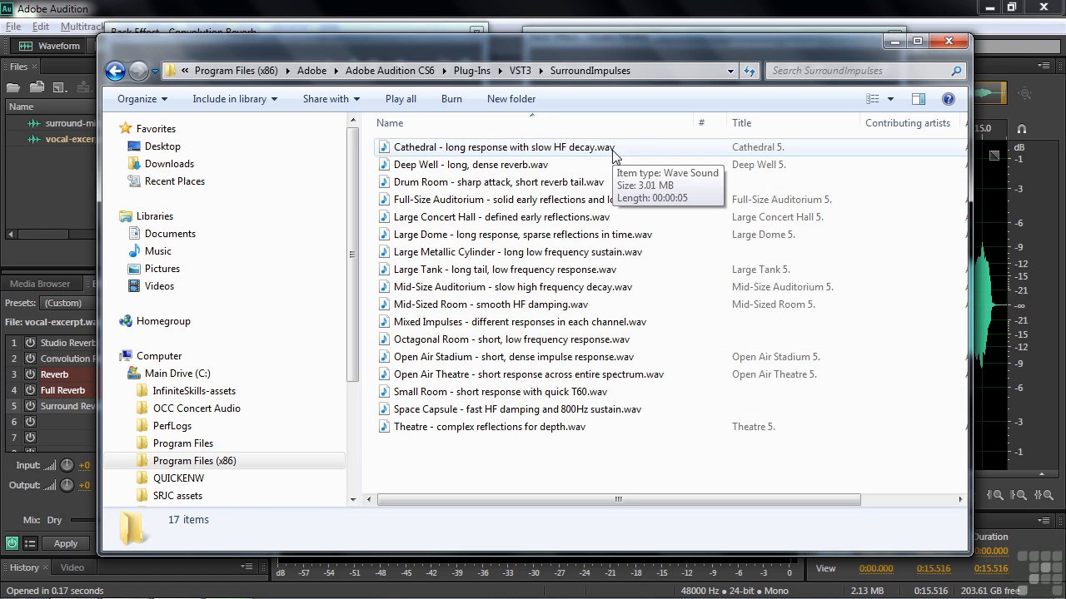
double_click(389, 156)
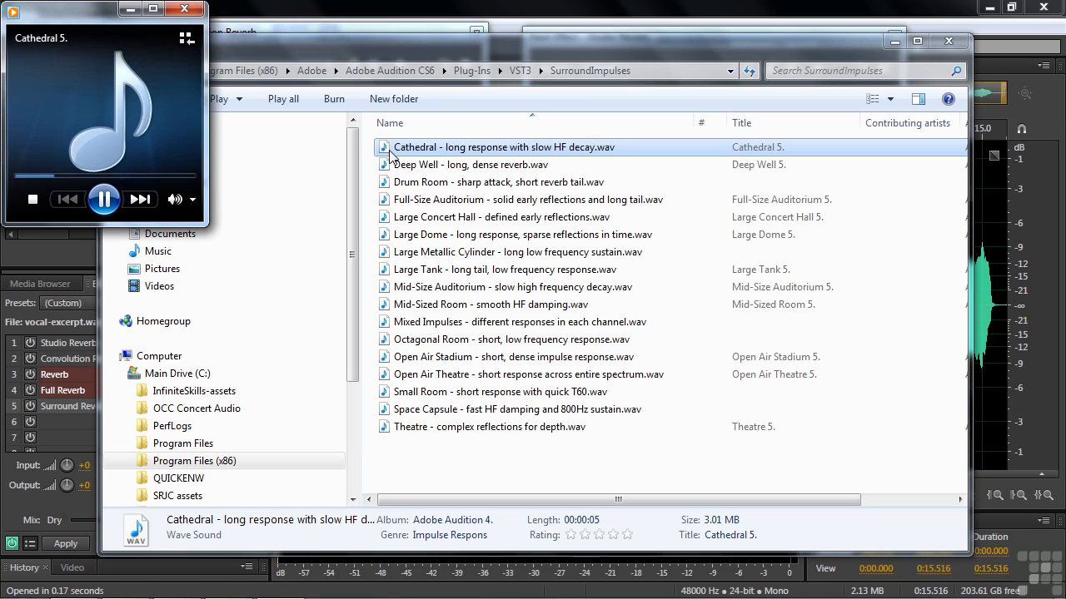
left_click(184, 9)
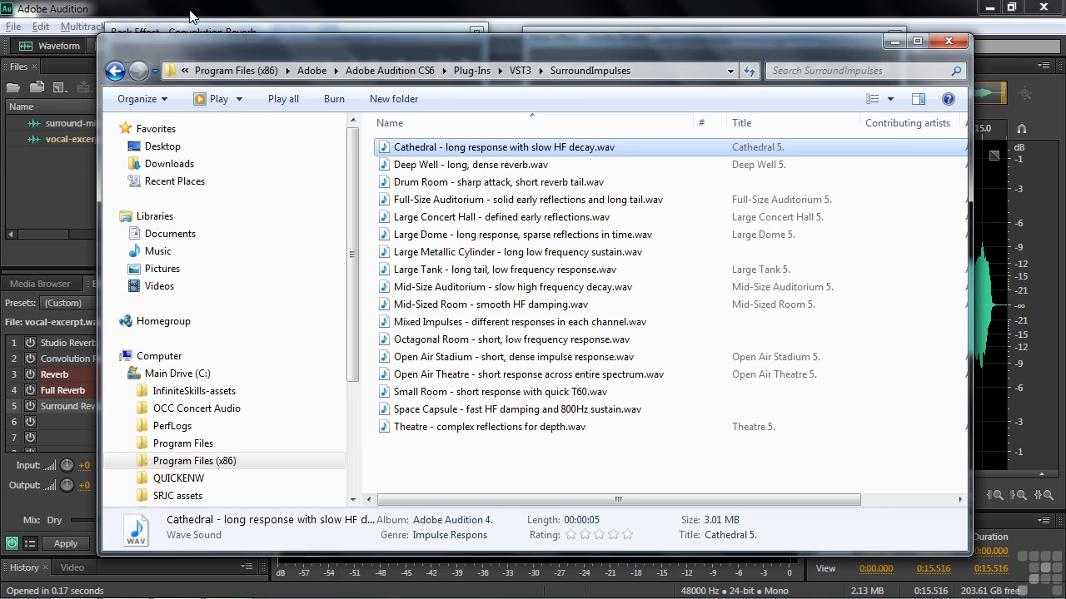
Listen to "Deep Well - long, dense reverb.wav" and close the player and the impulses folder
left_click(408, 166)
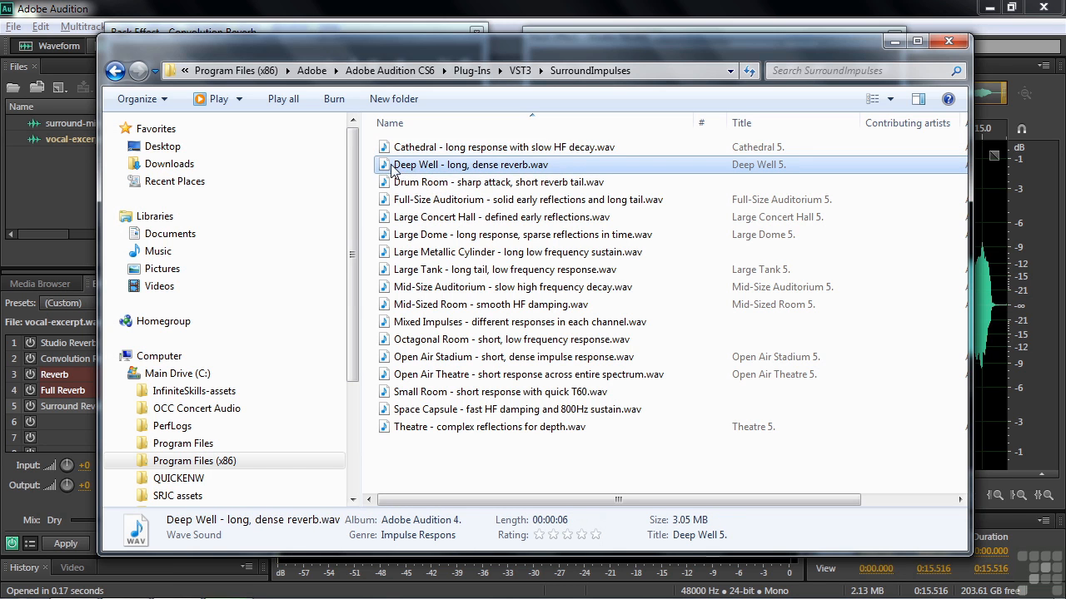
double_click(391, 169)
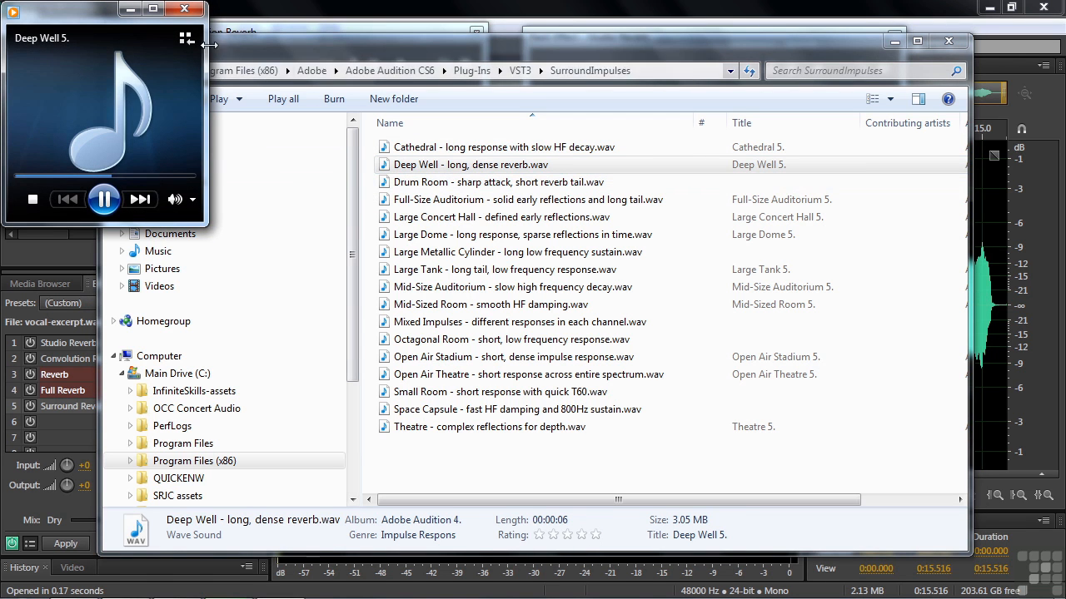
left_click(194, 15)
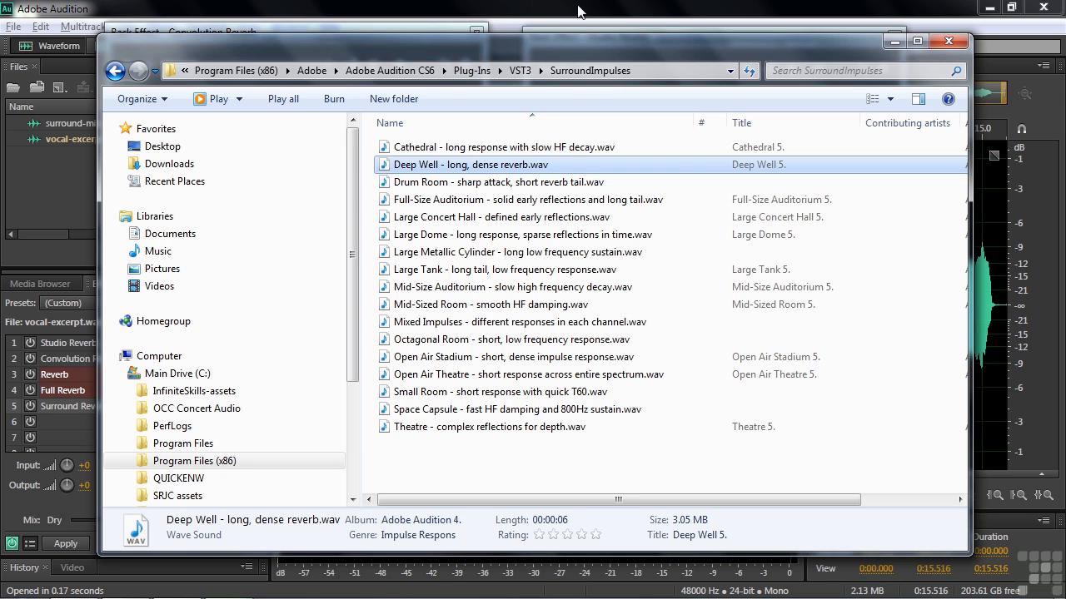
left_click(949, 41)
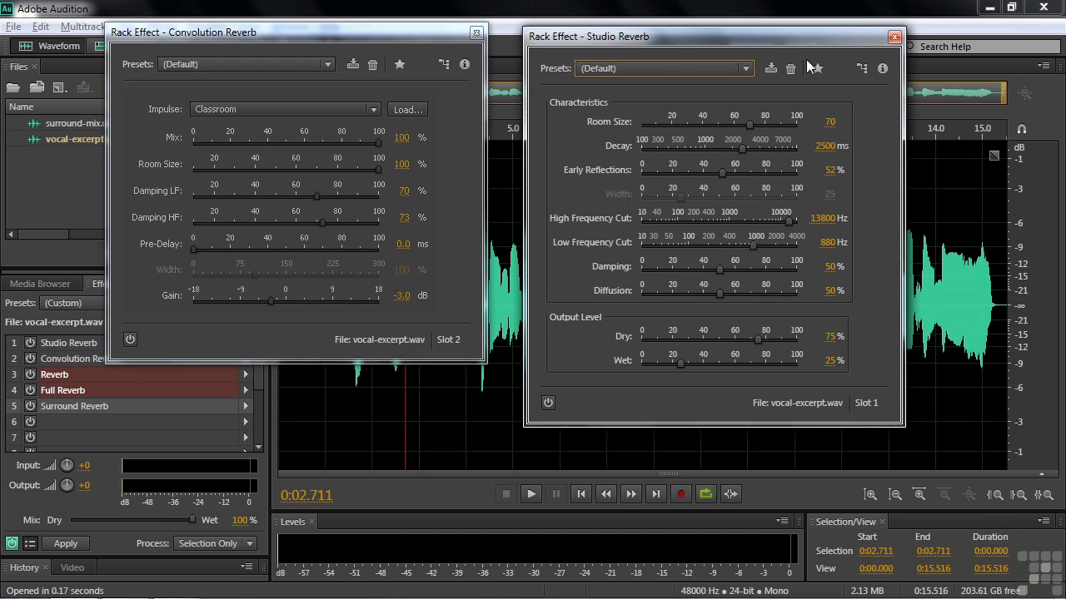
Close the Convolution Reverb settings, then switch on Studio Reverb and preview the vocal excerpt with it
left_click(476, 32)
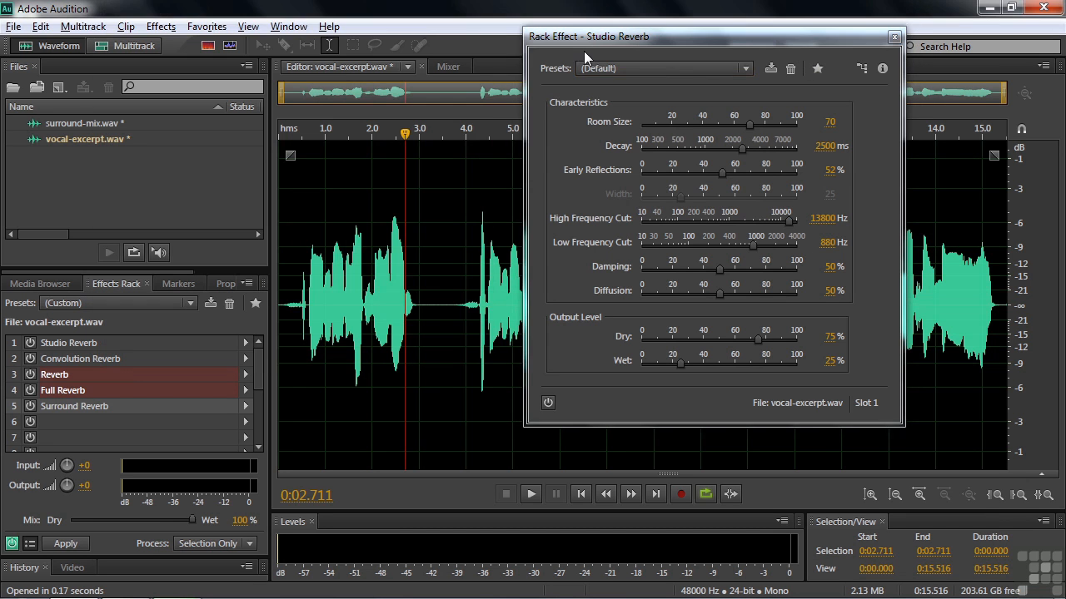
left_click_drag(734, 37, 638, 80)
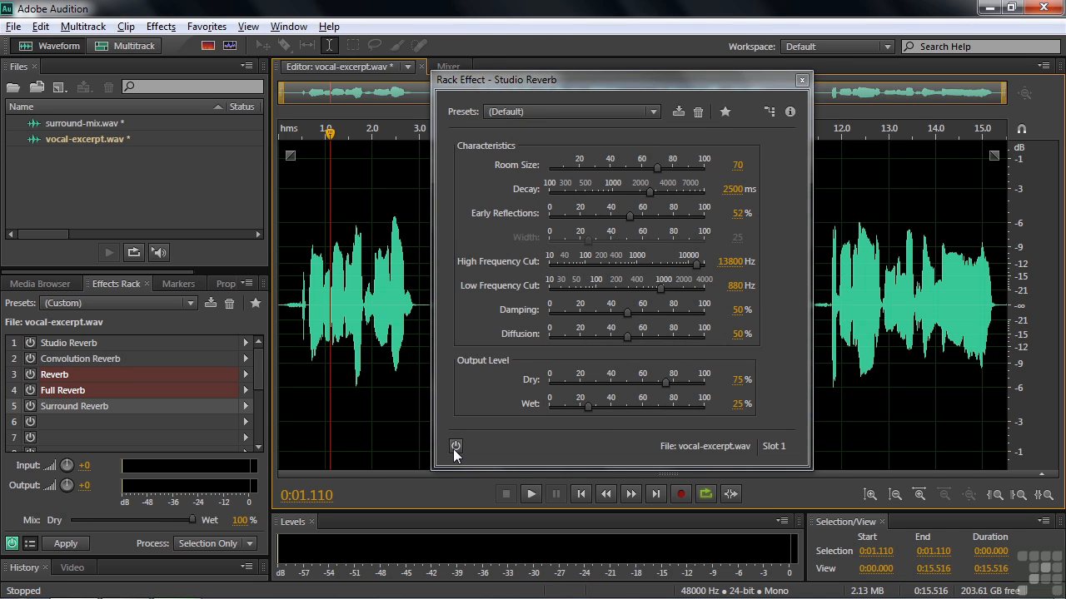
left_click(454, 447)
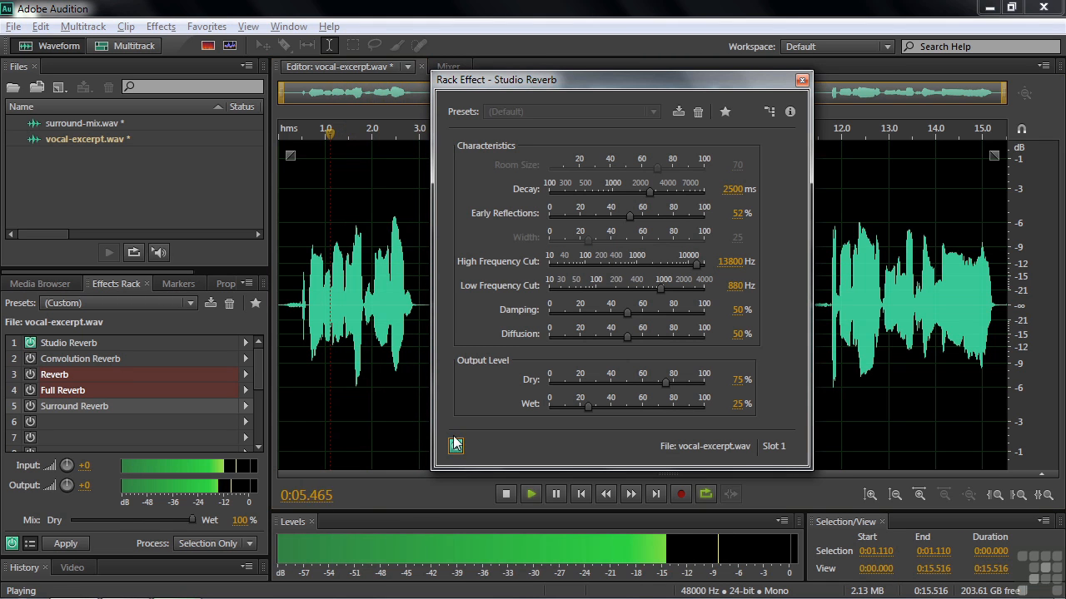
key("space")
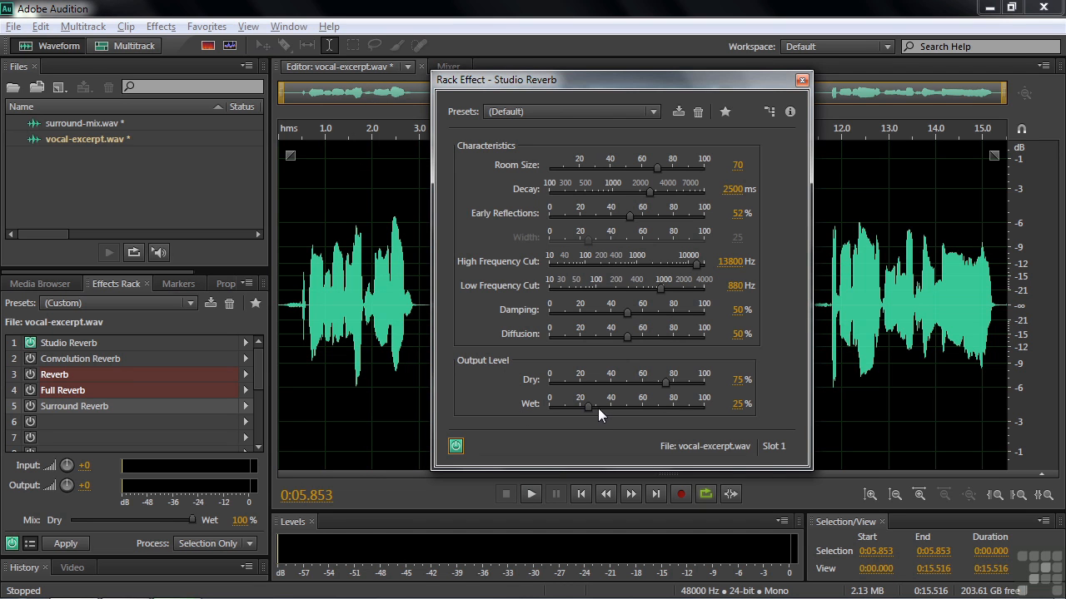
Set Studio Reverb's output levels to 38.6% Dry and 75.8% Wet while previewing the vocal
left_click_drag(665, 383, 633, 411)
key("space")
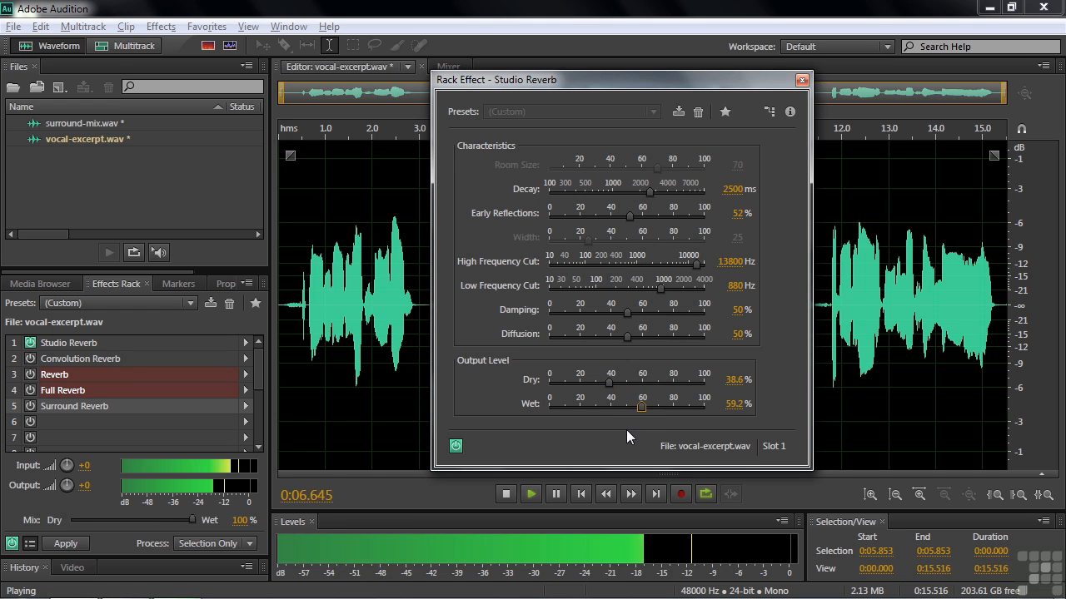
left_click_drag(634, 413, 666, 415)
key("space")
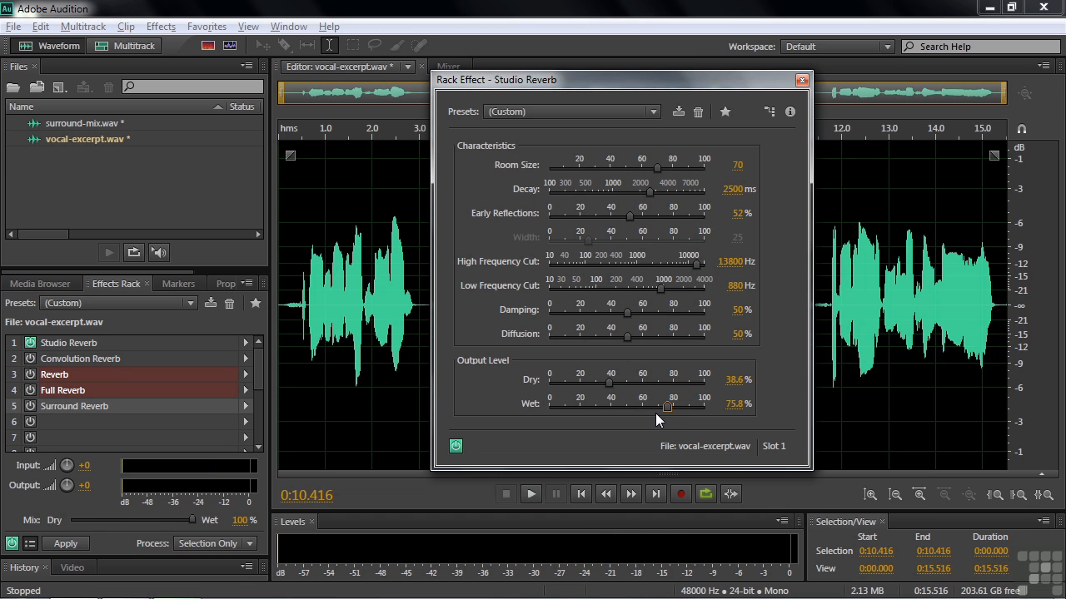
Load Studio Reverb's Vocal Reverb (large) preset, preview the vocal excerpt with it and close the effect's settings
left_click(653, 111)
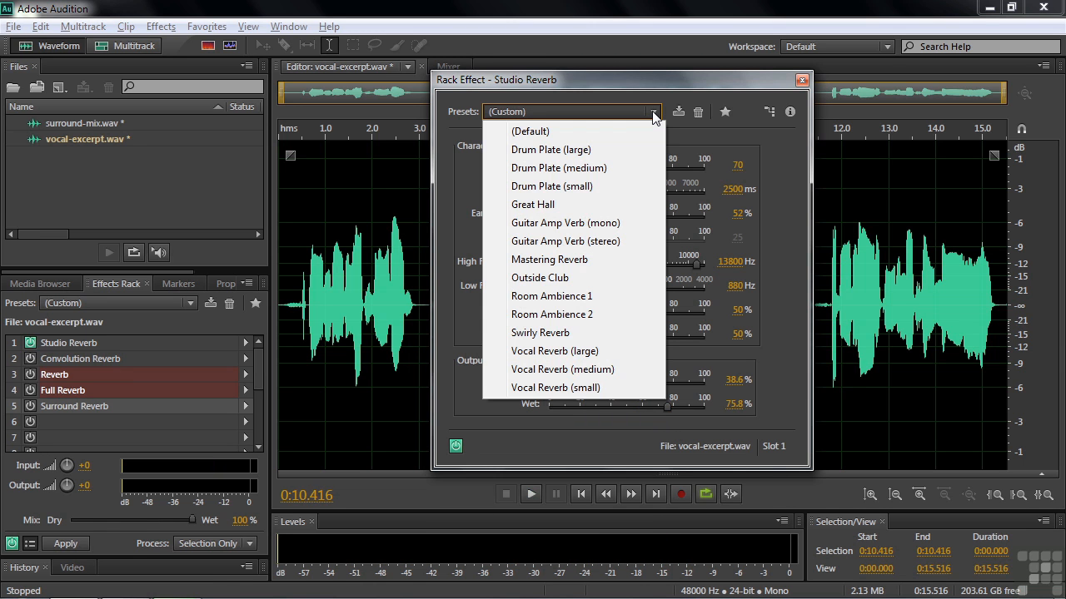
left_click(566, 351)
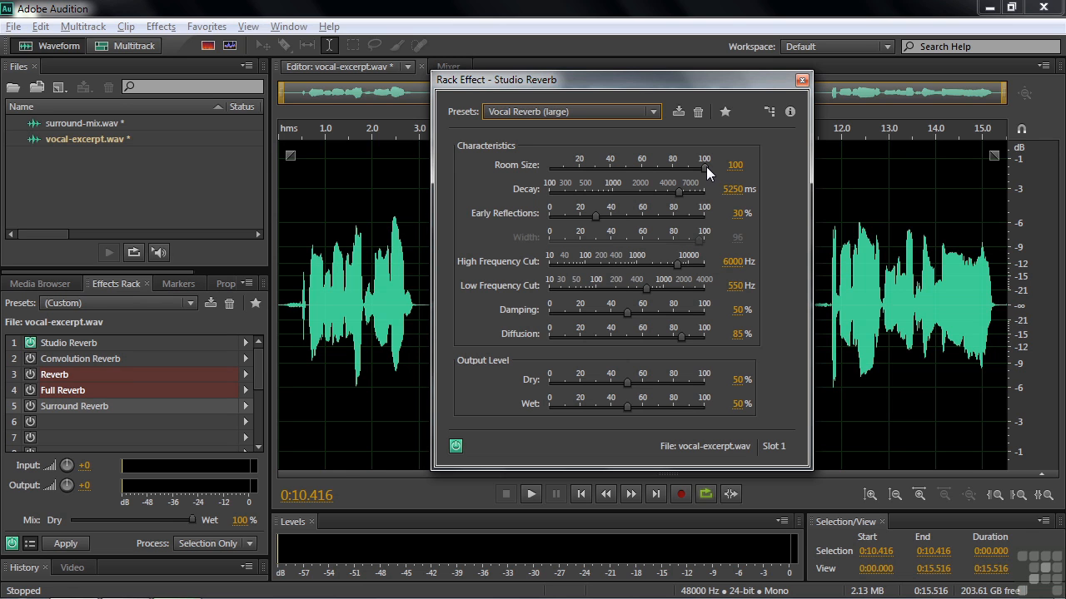
key("space")
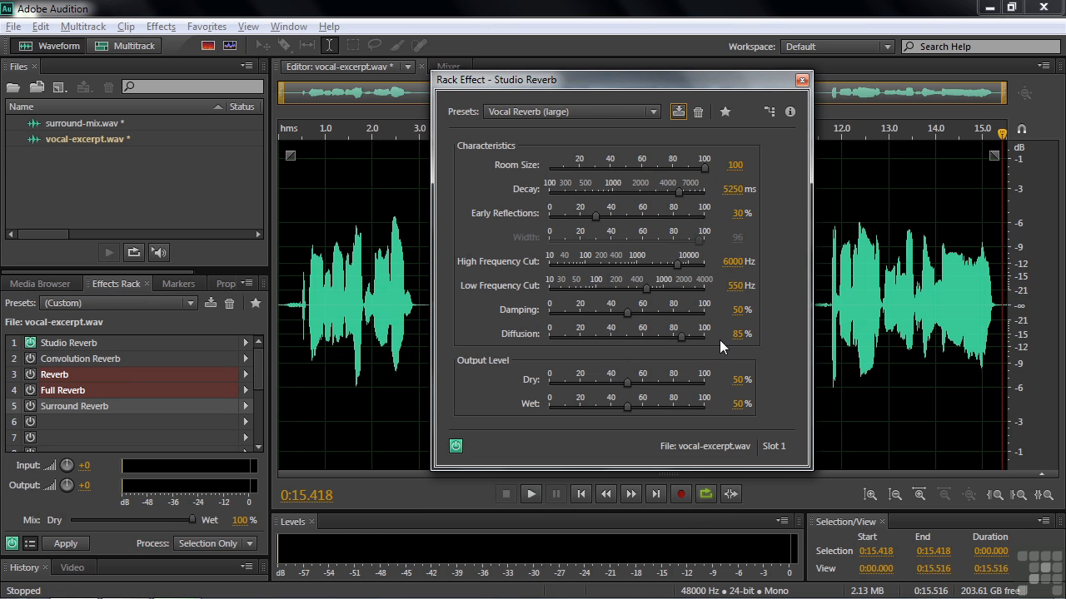
left_click(802, 81)
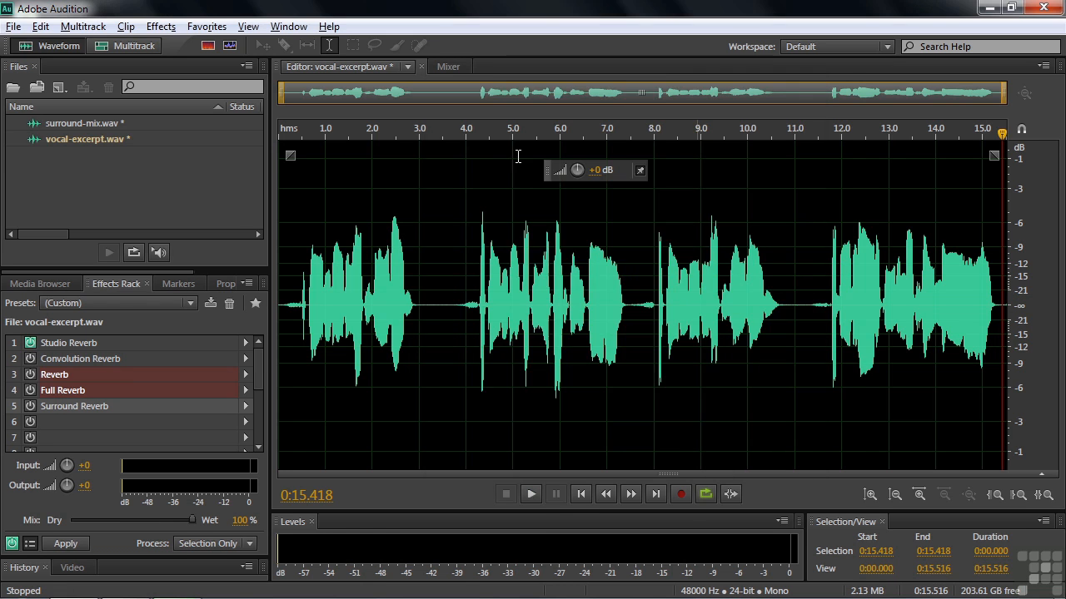
Switch from Studio Reverb to Convolution Reverb with the Under The Bridge preset and preview the vocal from its first phrase
double_click(57, 360)
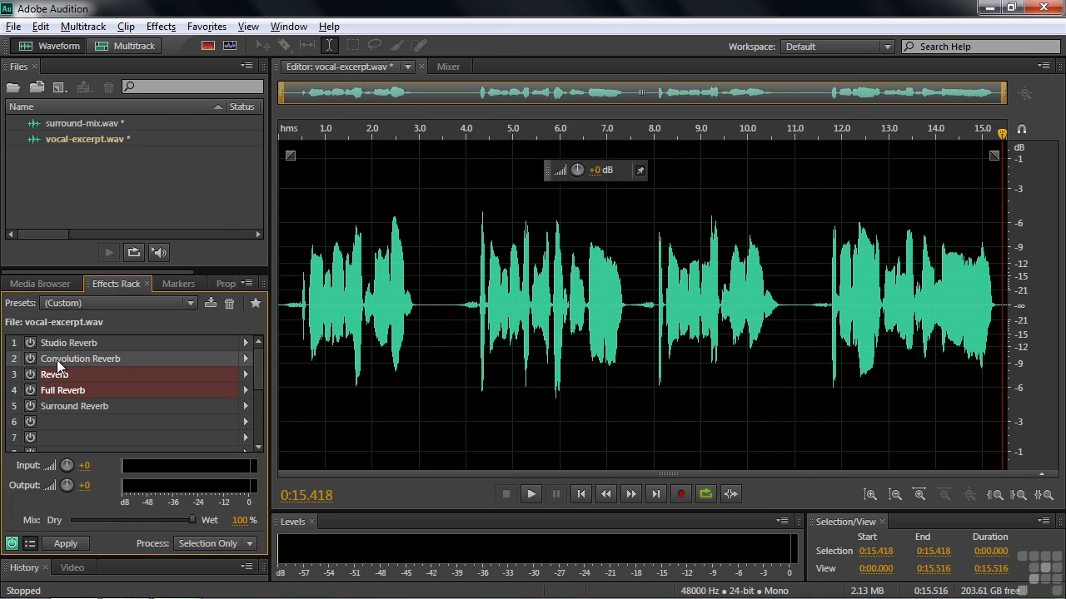
left_click_drag(286, 43, 651, 56)
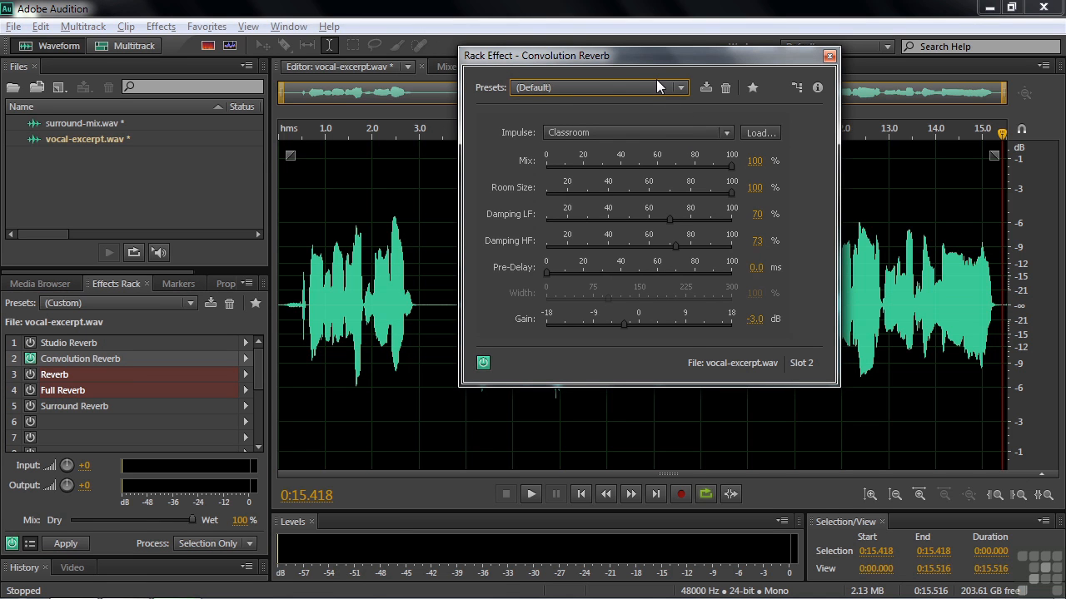
left_click(680, 88)
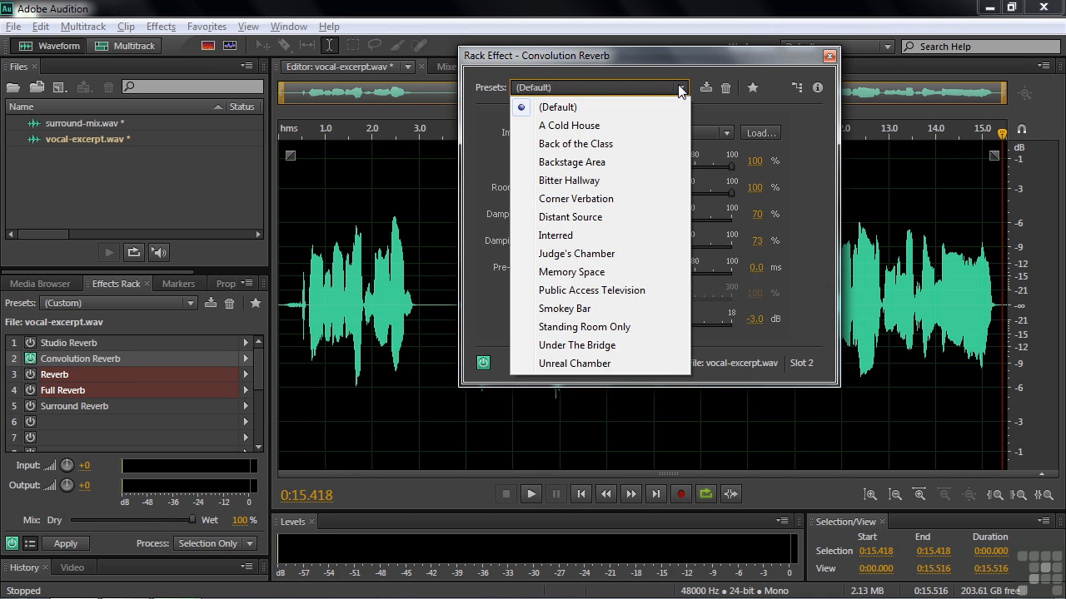
left_click(567, 345)
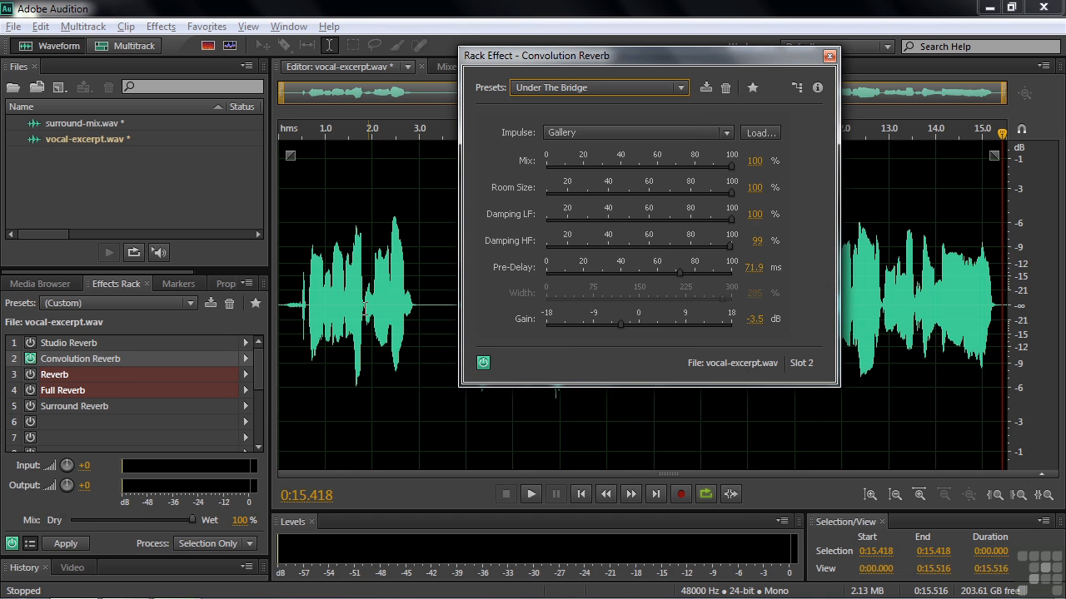
left_click(310, 302)
key("space")
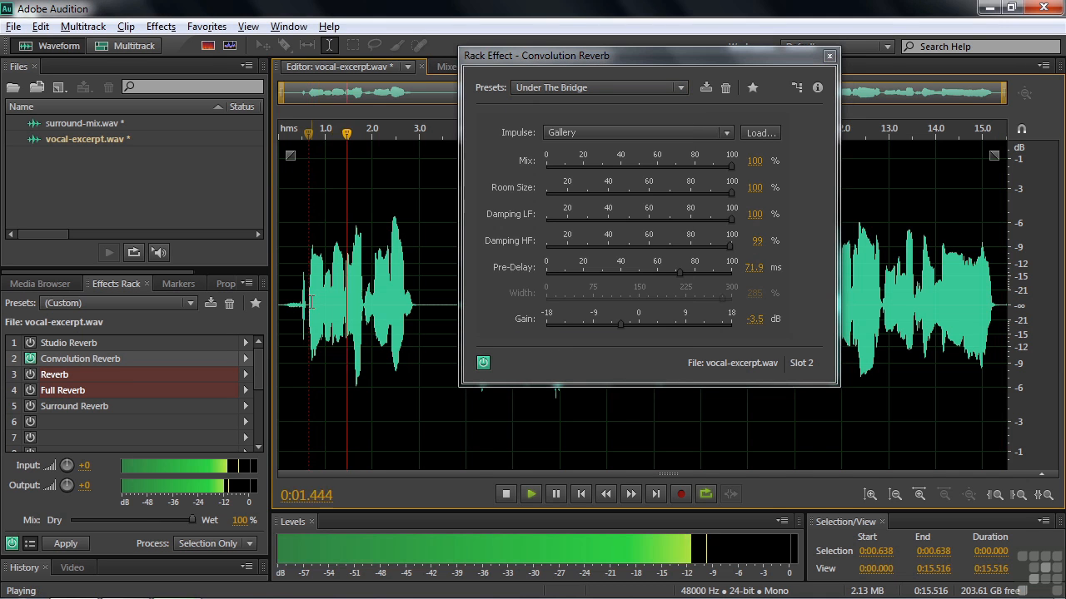
key("space")
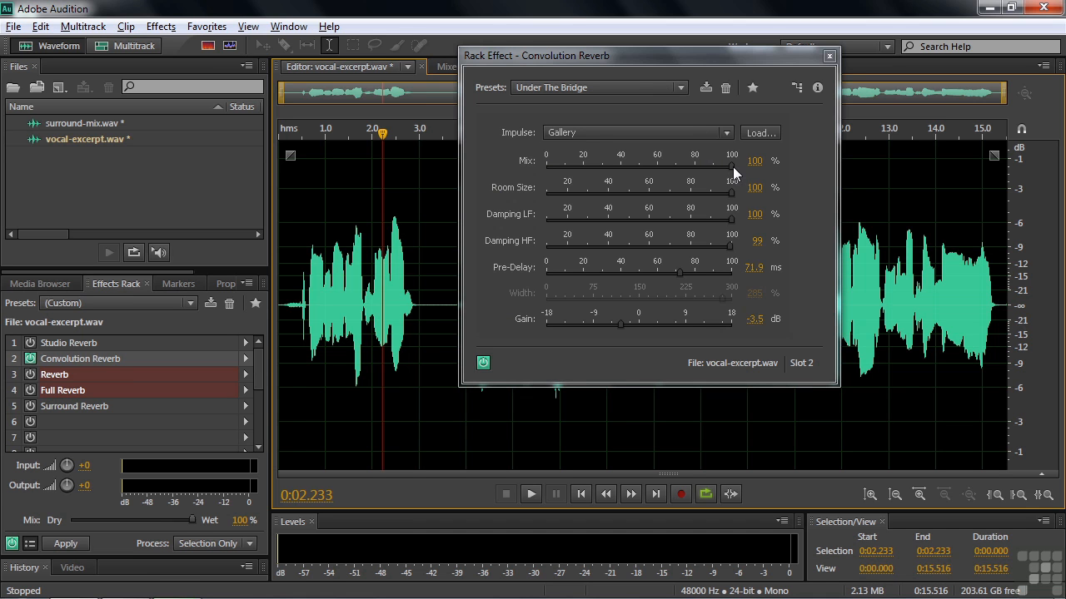
Set Convolution Reverb's Gain to 4.2 dB, Damping LF to 51% and Damping HF to 49%, and preview the vocal
left_click_drag(615, 322, 661, 325)
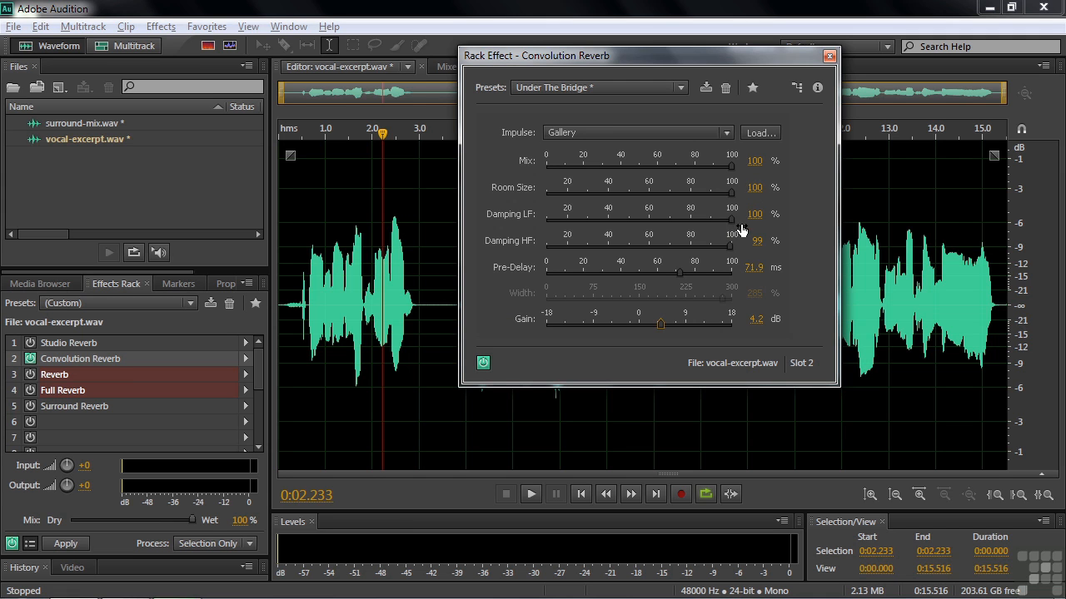
left_click_drag(730, 219, 631, 221)
left_click_drag(730, 243, 627, 260)
key("space")
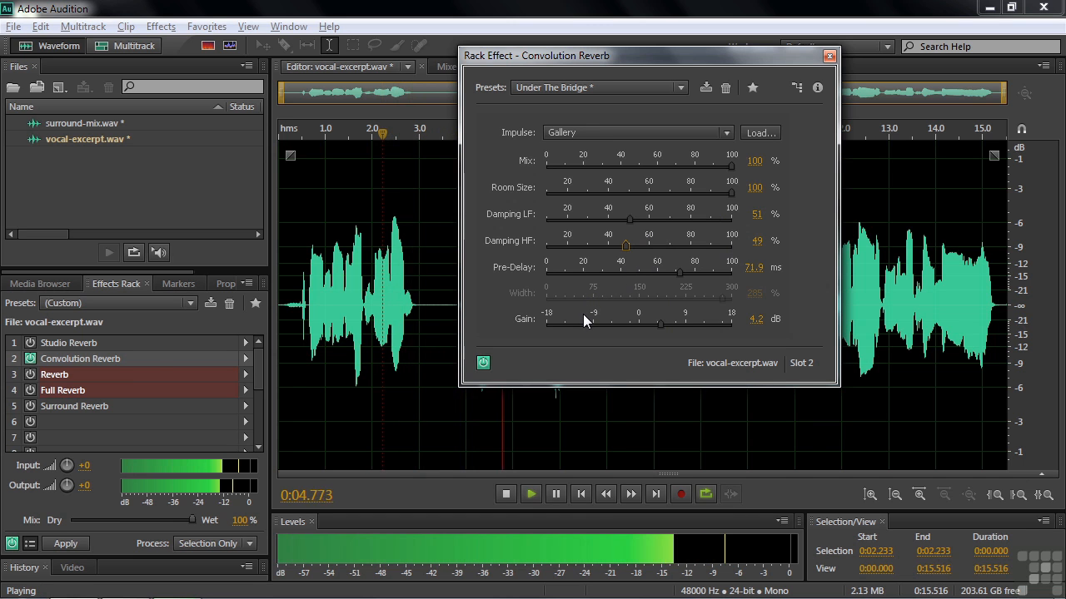
key("space")
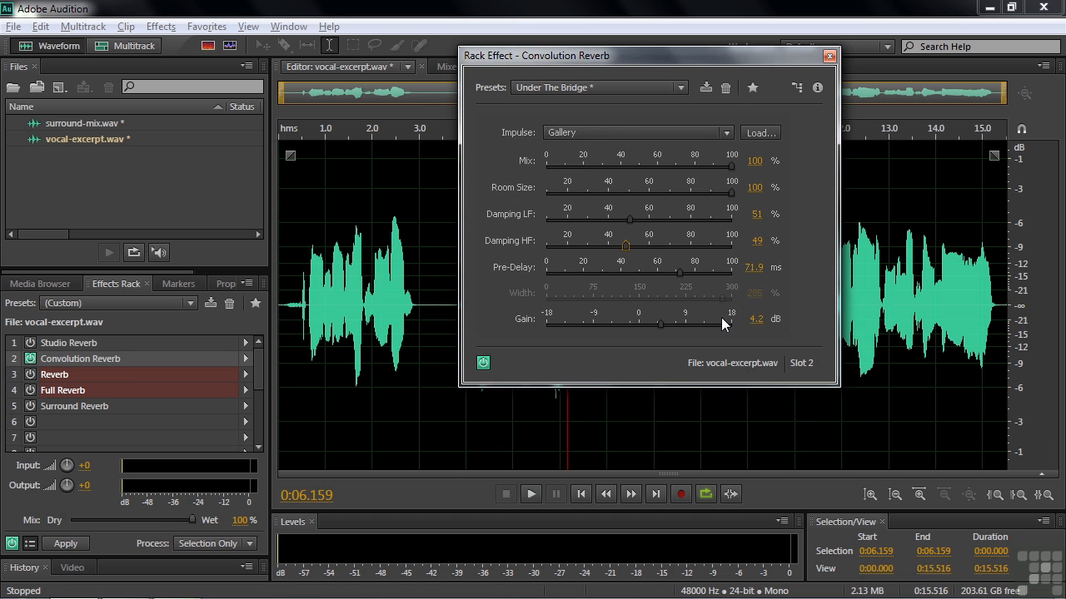
Change the Convolution Reverb impulse to Massive Cavern, preview the first vocal phrase and close the effect's settings
left_click(727, 133)
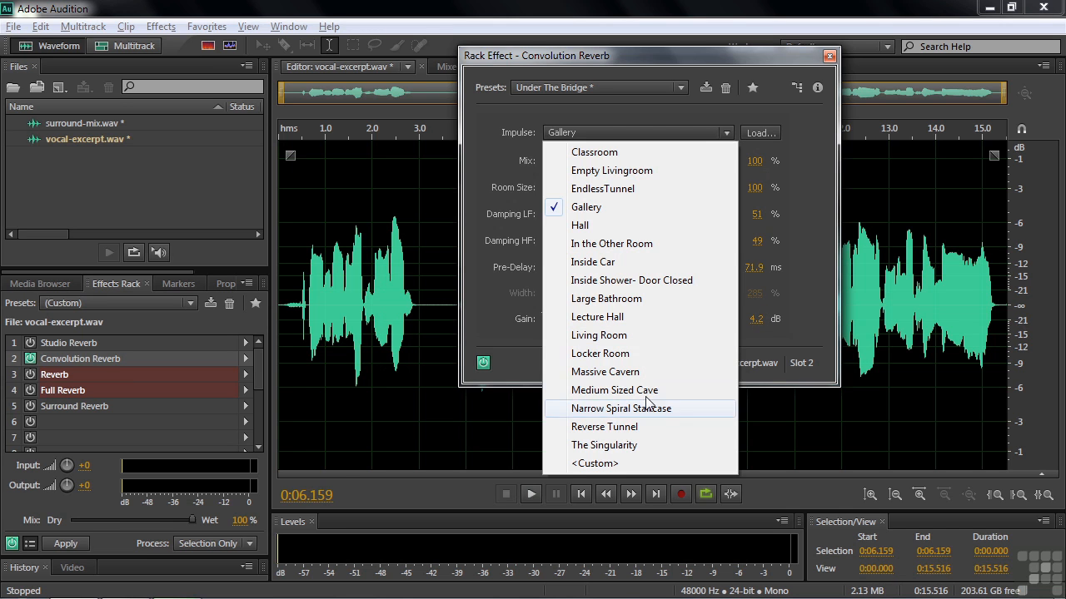
left_click(629, 373)
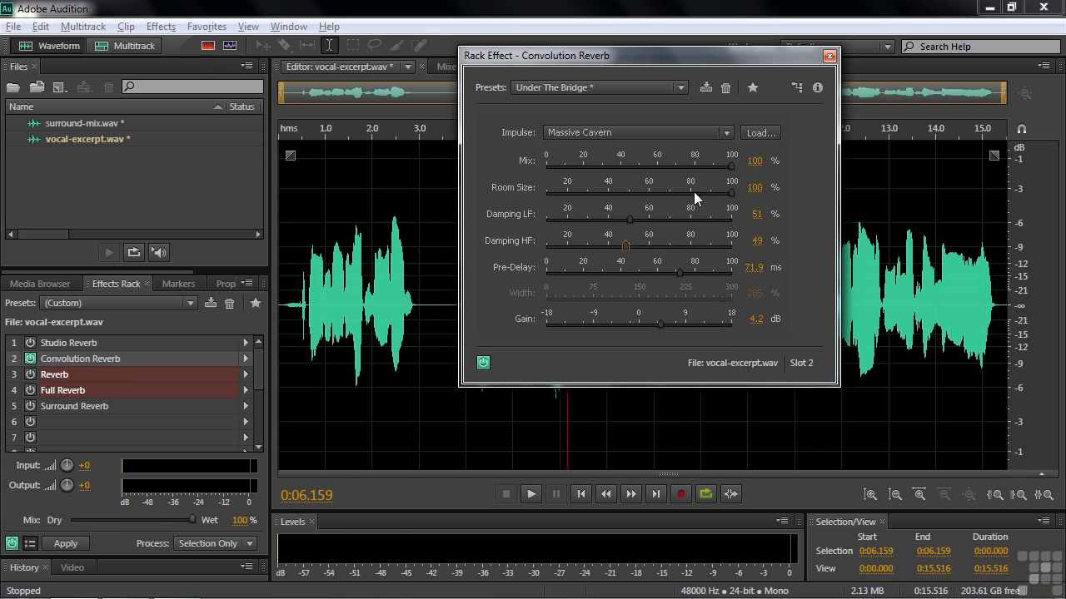
left_click(309, 310)
key("space")
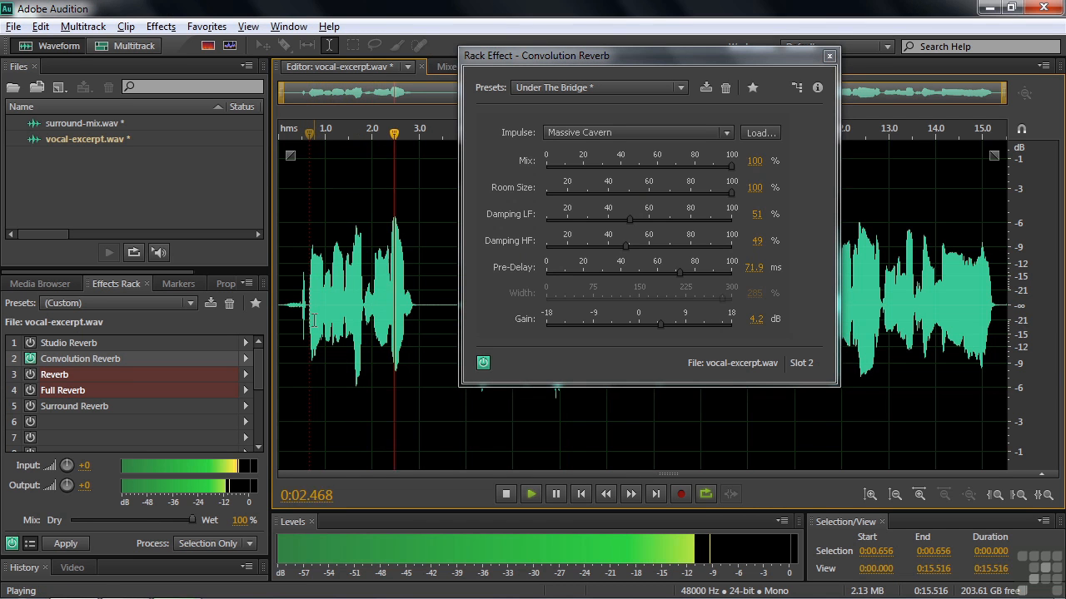
key("space")
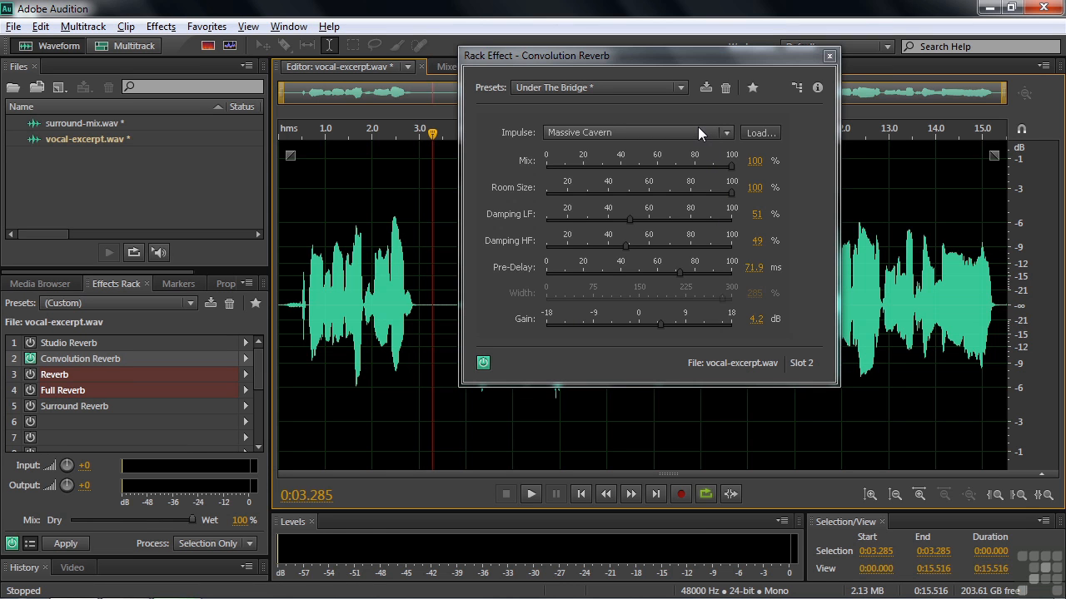
left_click(829, 56)
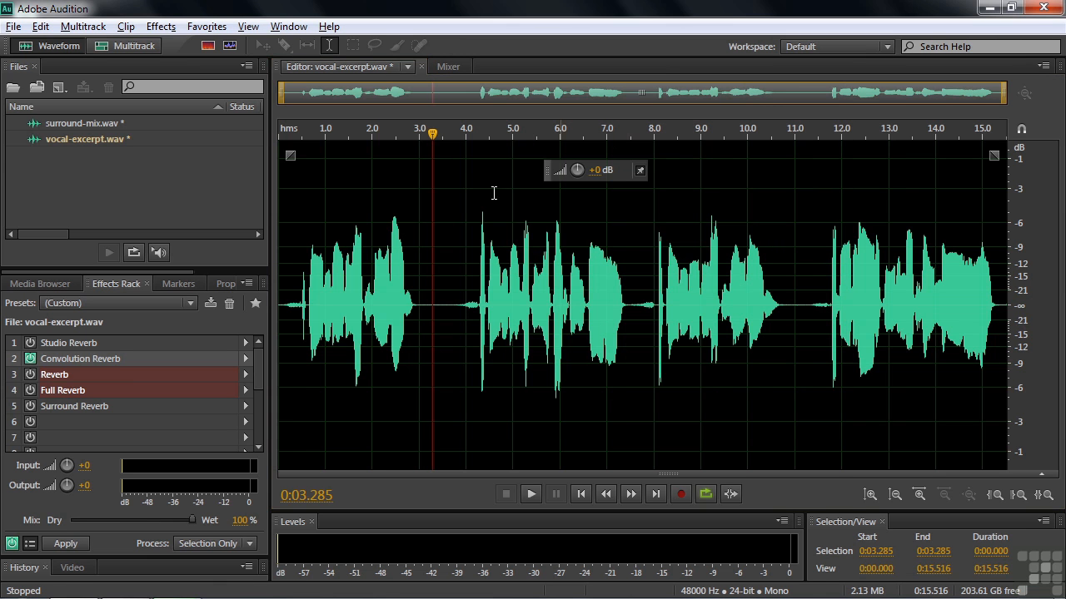
Open the Reverb effect in slot 3, switched on in place of Convolution Reverb, and preview the first vocal phrase with its default preset
double_click(67, 376)
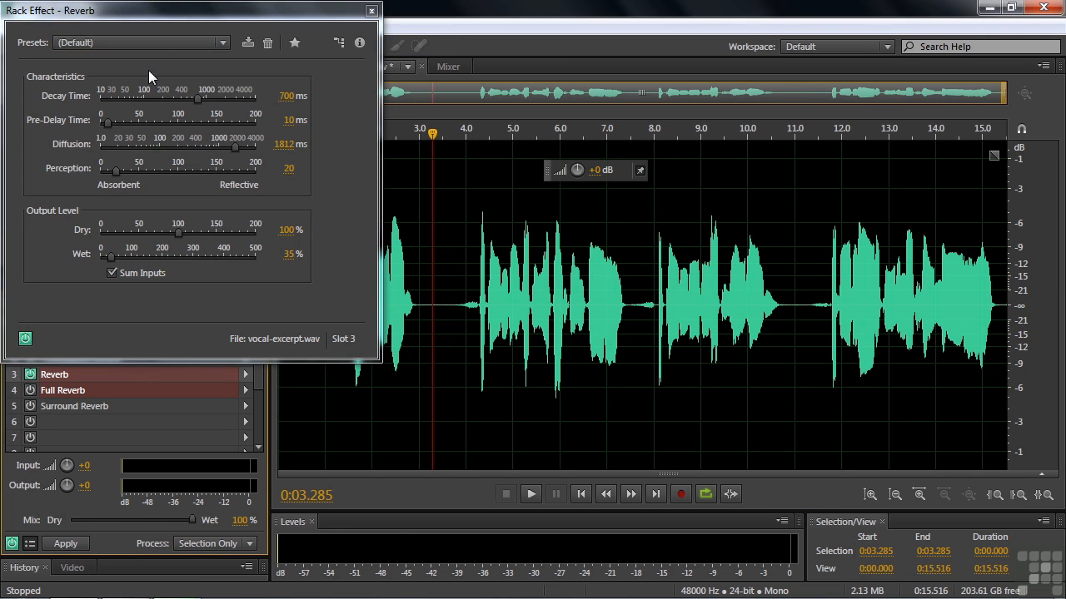
left_click_drag(188, 20, 655, 80)
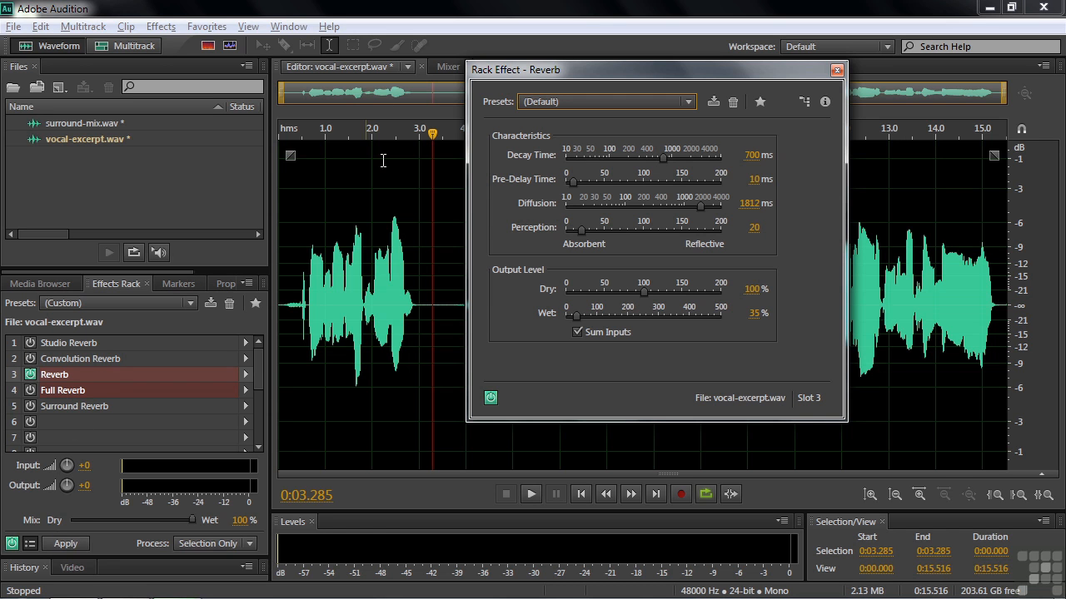
left_click_drag(433, 141, 312, 139)
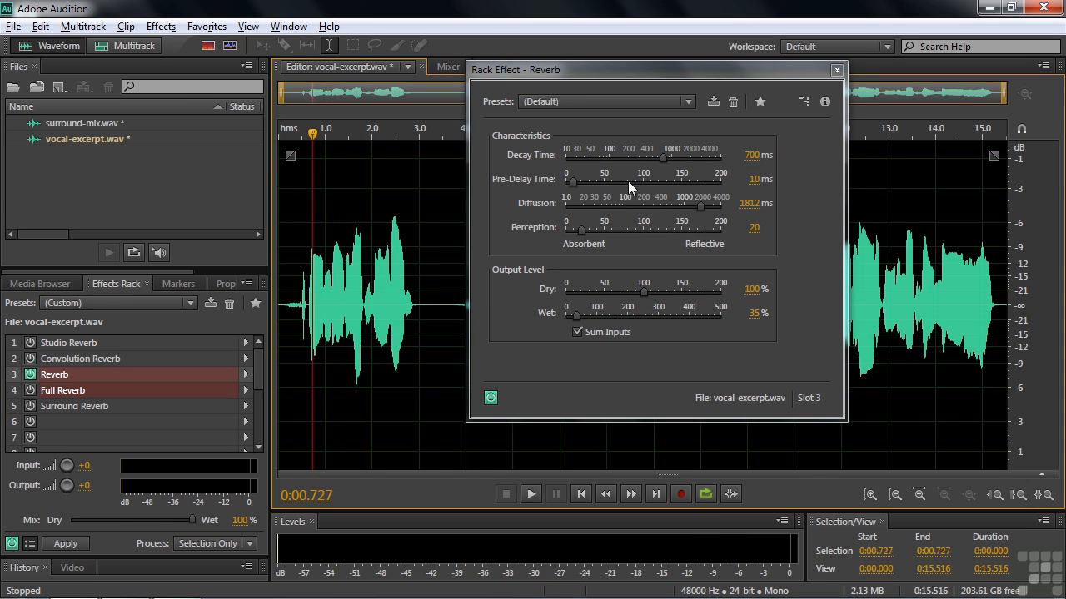
key("space")
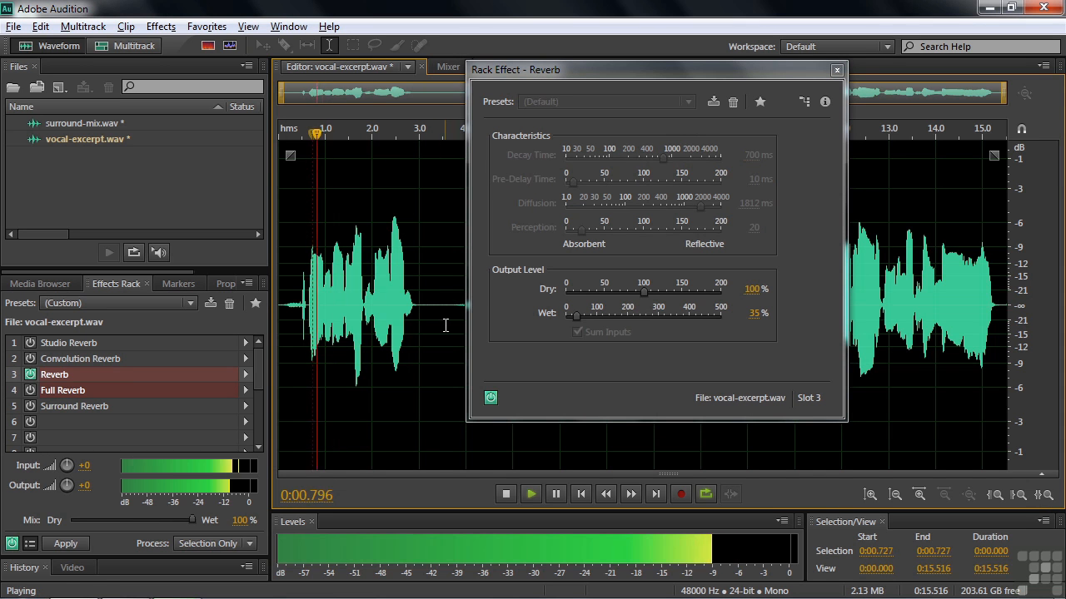
key("space")
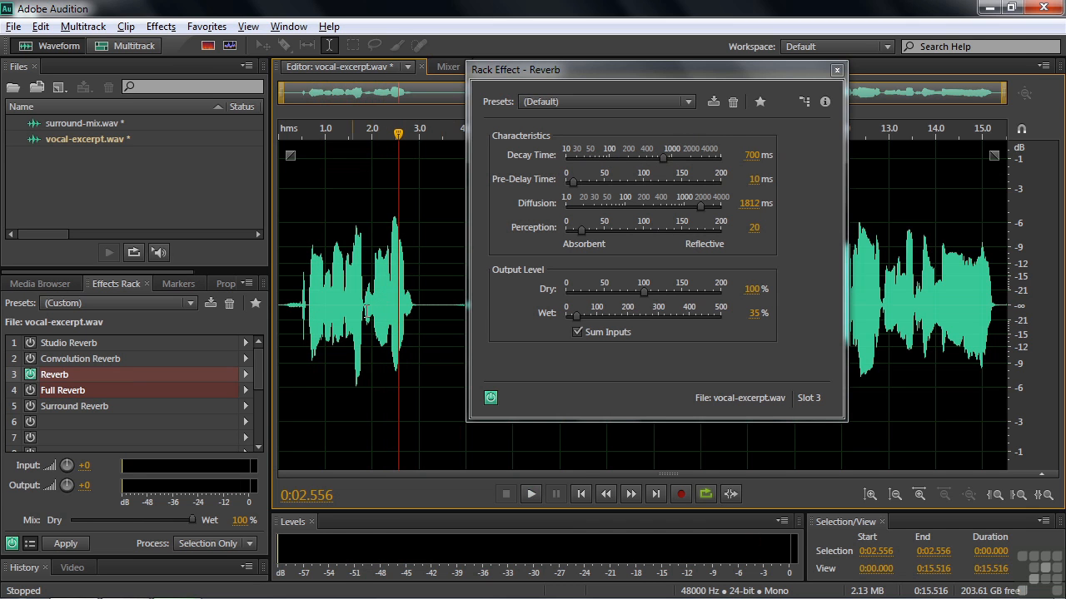
Try Reverb's Wet level at 433% while previewing the vocal, and lower it to 48% after stopping playback
left_click(317, 296)
key("space")
left_click_drag(573, 315, 697, 320)
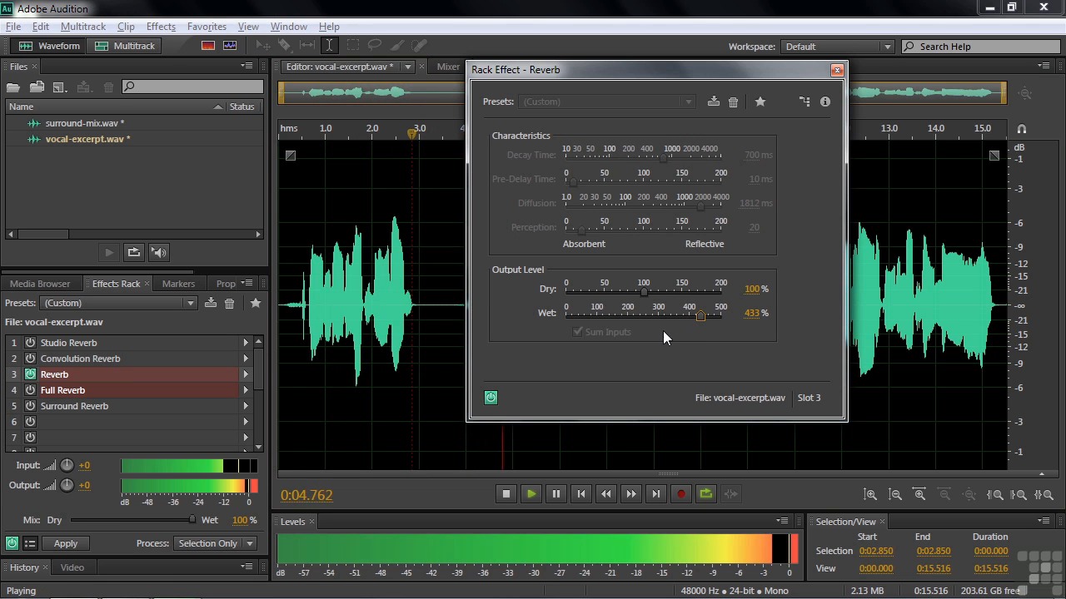
key("space")
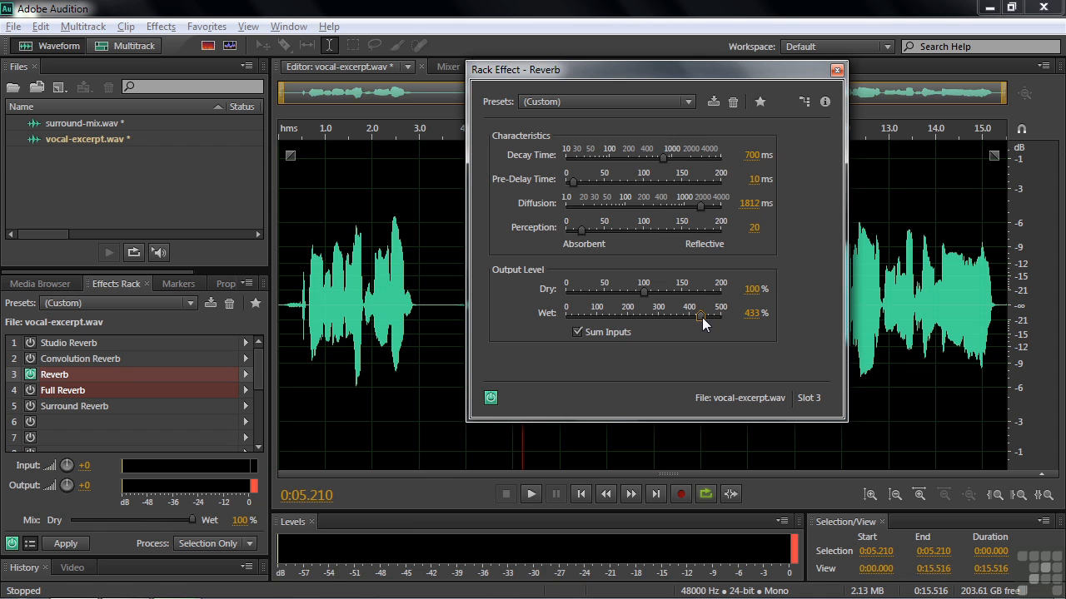
left_click_drag(700, 316, 581, 332)
Load Reverb's Pumping Reverb preset, preview the first vocal phrase with it and close the effect's settings
left_click(690, 103)
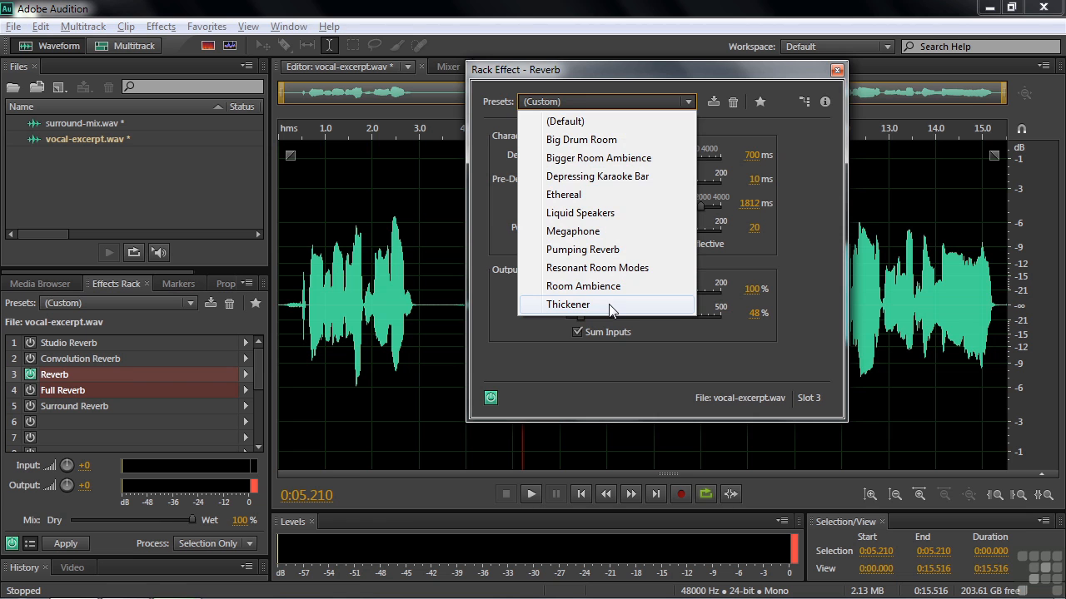
left_click(607, 249)
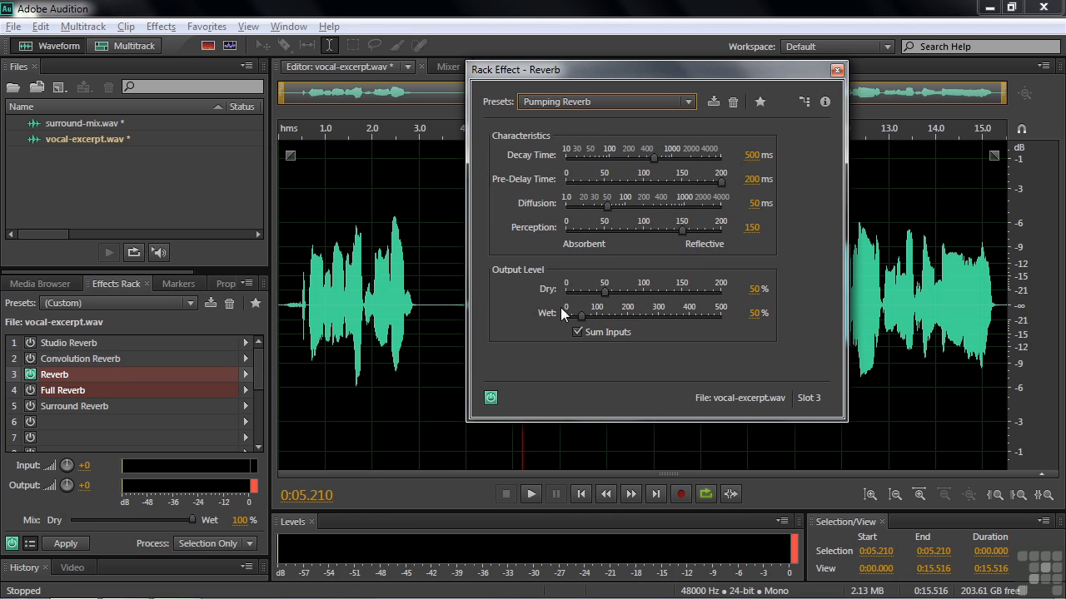
left_click(308, 303)
key("space")
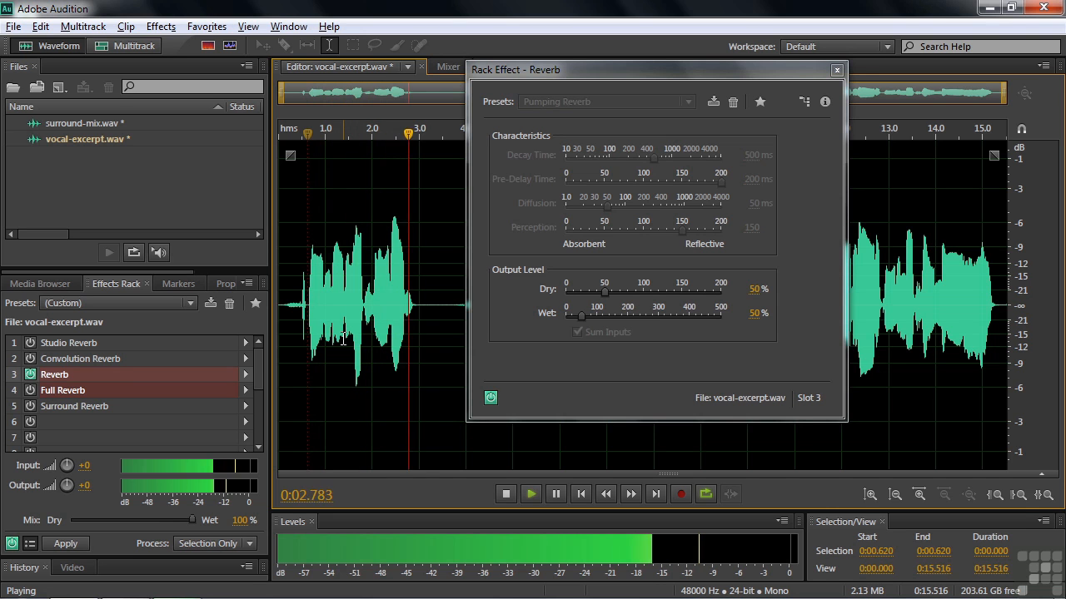
key("space")
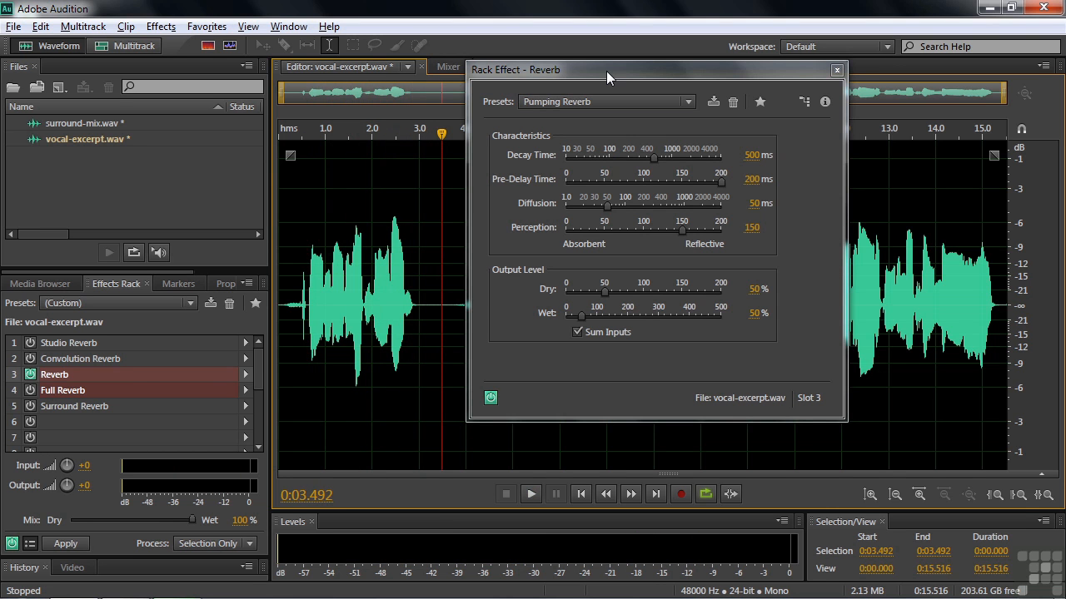
left_click(837, 70)
Open the Full Reverb and Reverb settings and arrange their windows side by side for comparison
double_click(77, 393)
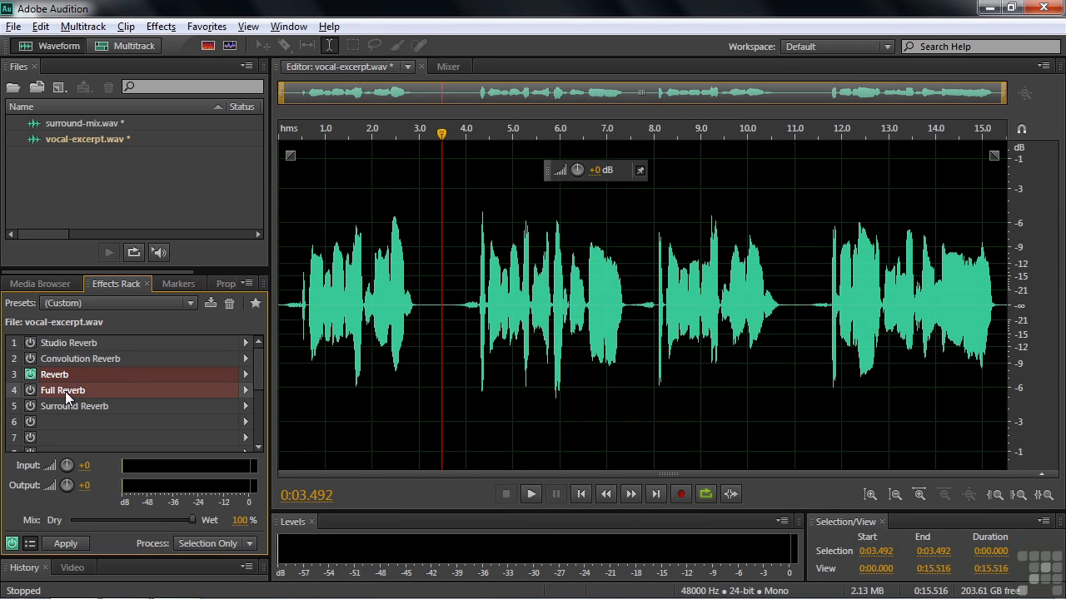
left_click_drag(675, 318, 334, 94)
left_click(55, 379)
double_click(57, 377)
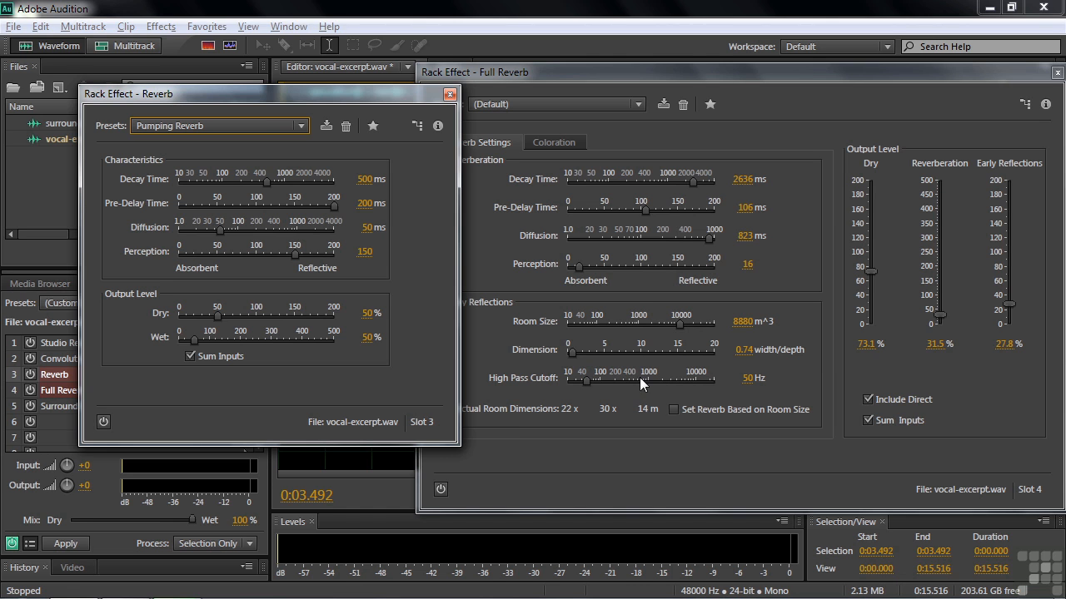
Load Full Reverb's Empty Living Room preset and set the early reflections Dimension to 1.9 width/depth
left_click(639, 101)
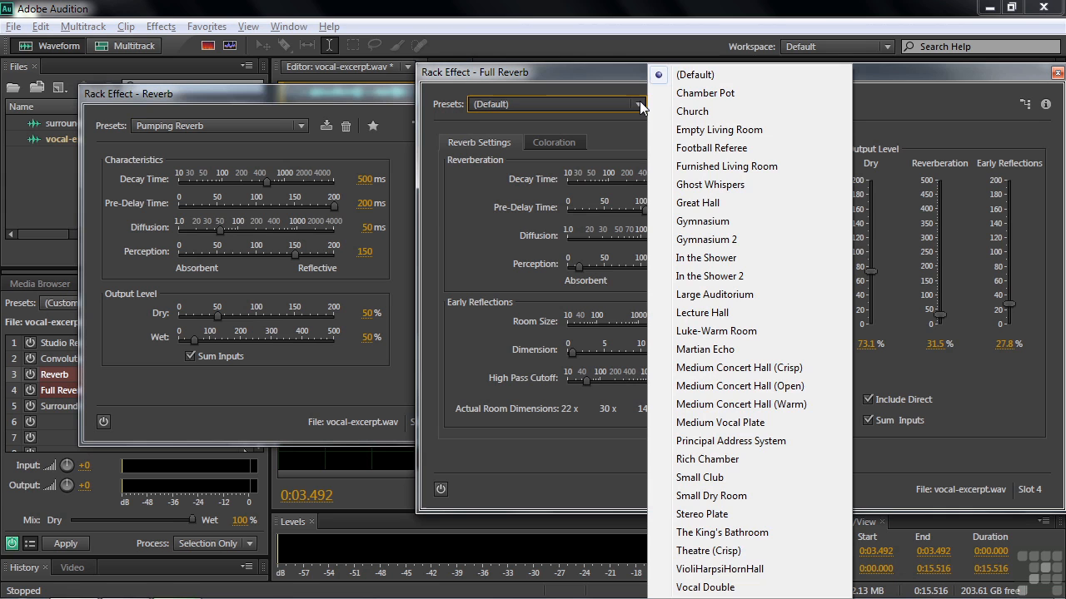
left_click(716, 130)
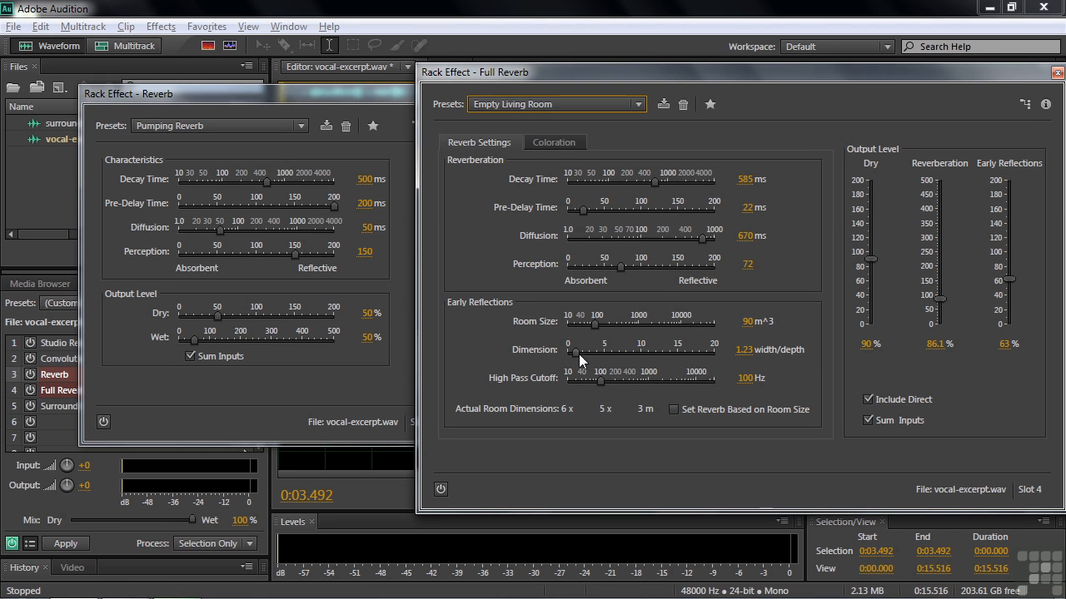
mouse_move(577, 353)
left_mouse_down()
mouse_move(691, 366)
mouse_move(581, 353)
left_mouse_up()
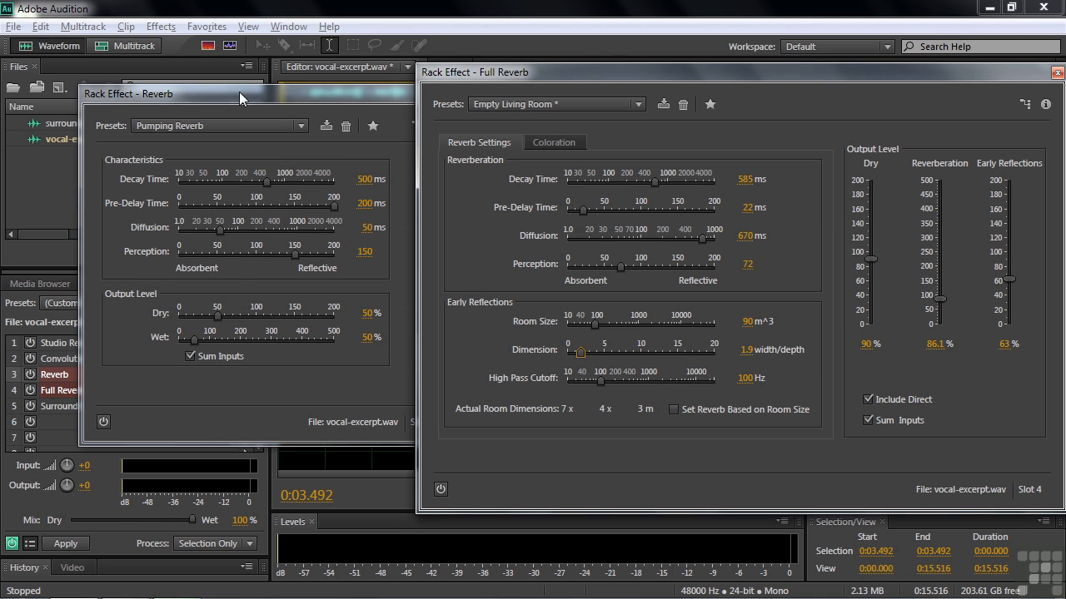
View Full Reverb's Coloration EQ, return to its reverb settings and close the separate Reverb effect window
left_click(562, 142)
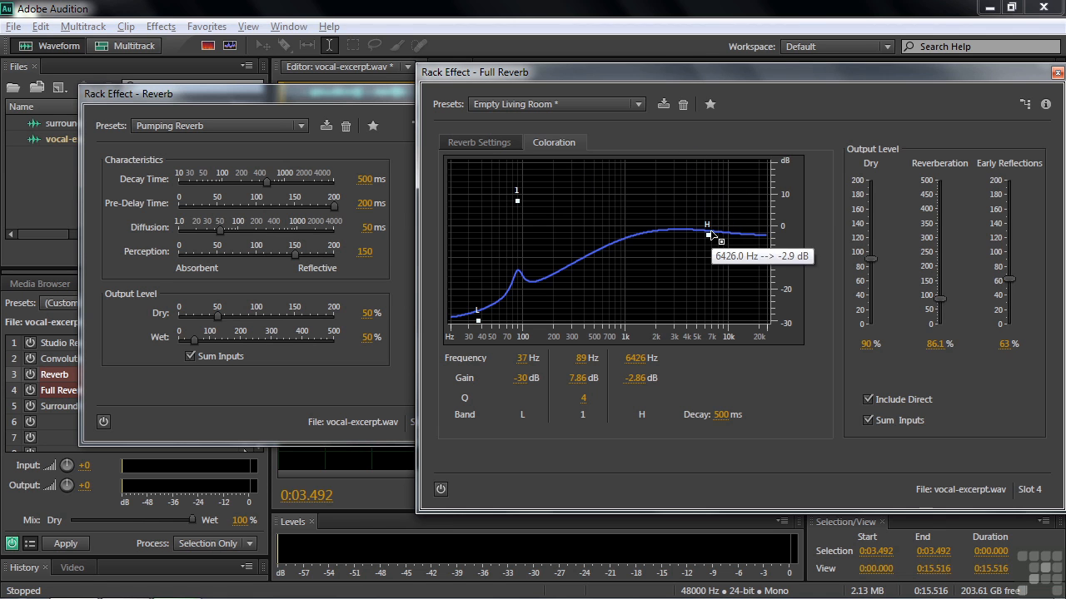
left_click(467, 141)
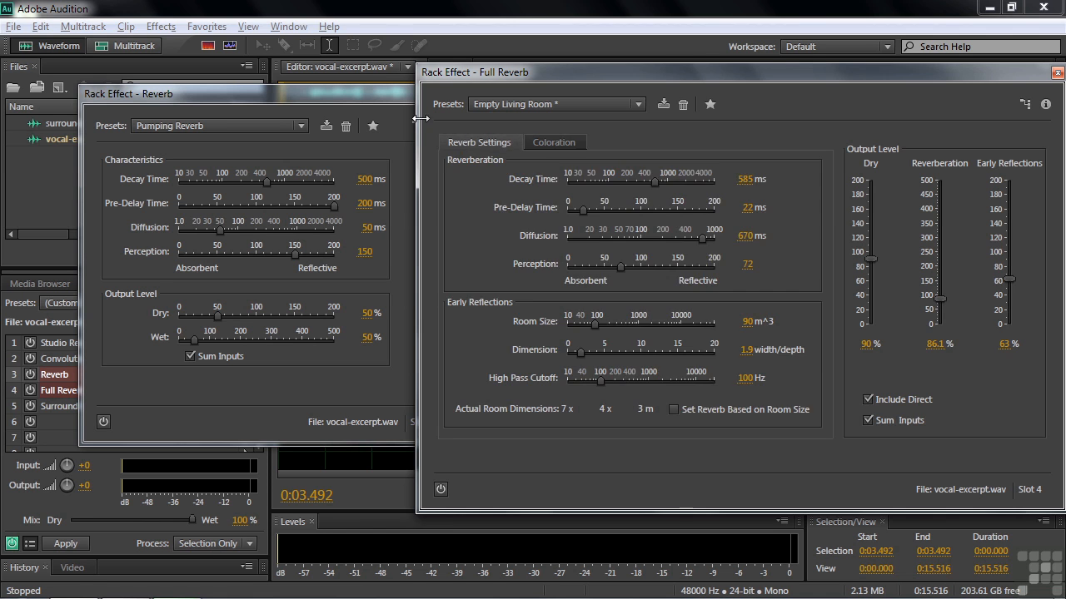
left_click(387, 95)
left_click(450, 97)
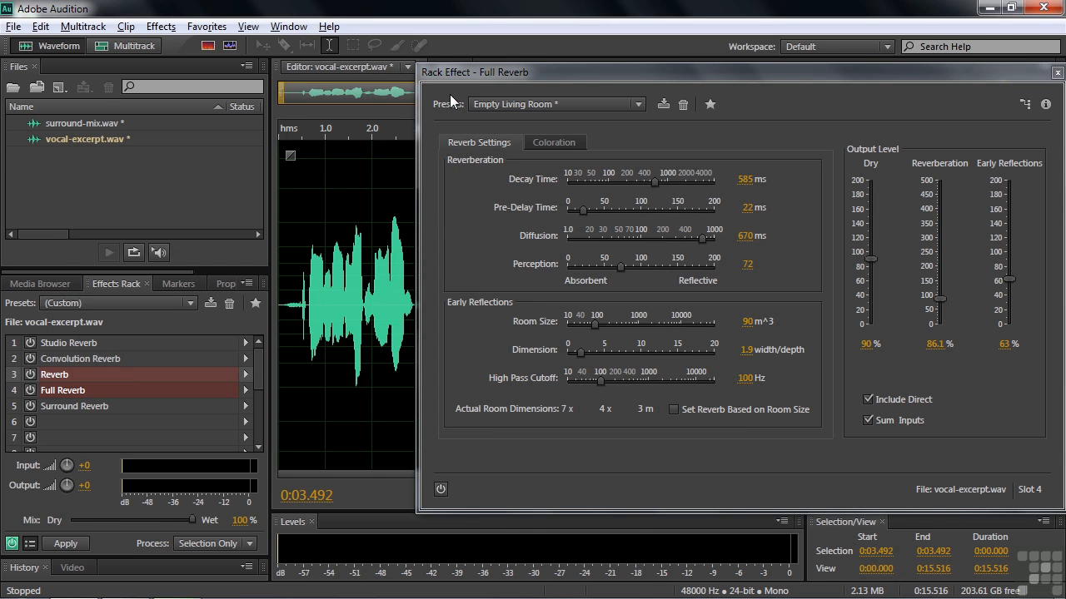
Load Full Reverb's Medium Concert Hall (Open) preset and preview the first vocal phrase with the effect enabled
left_click(637, 104)
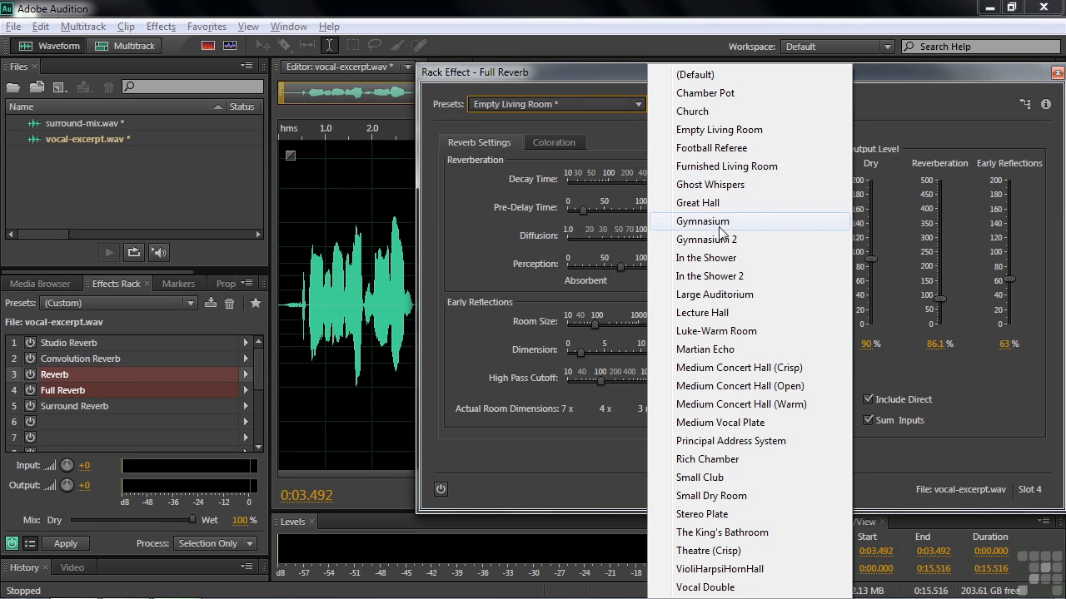
left_click(734, 389)
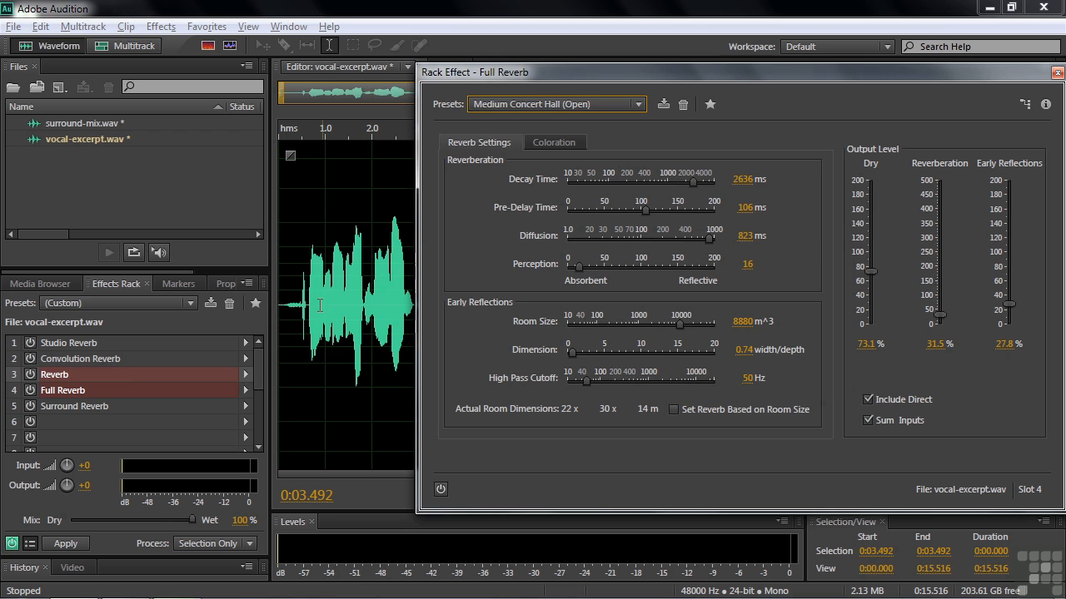
left_click(306, 299)
key("space")
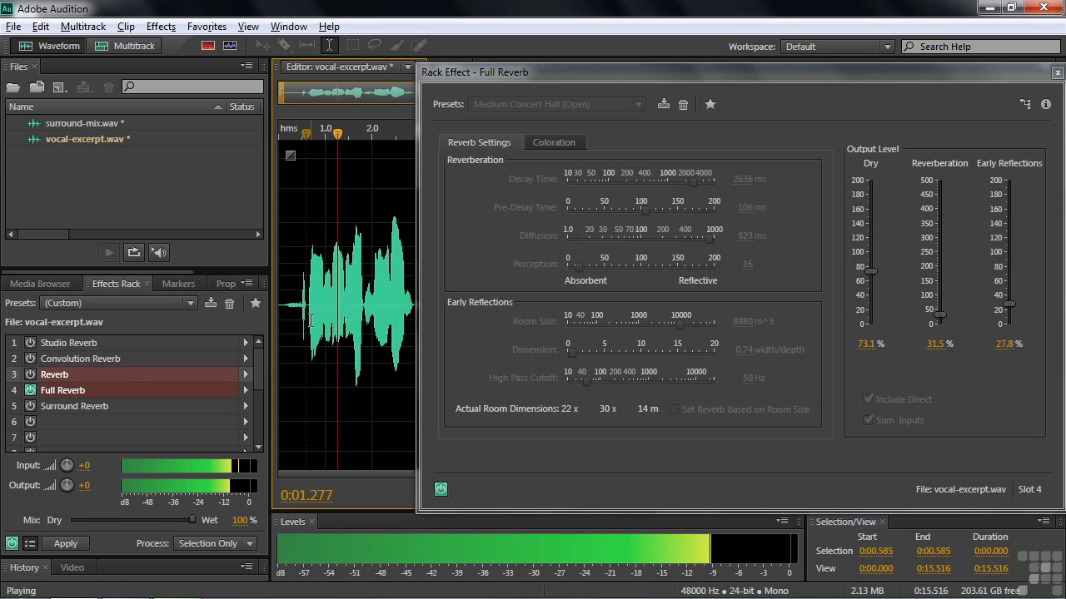
key("space")
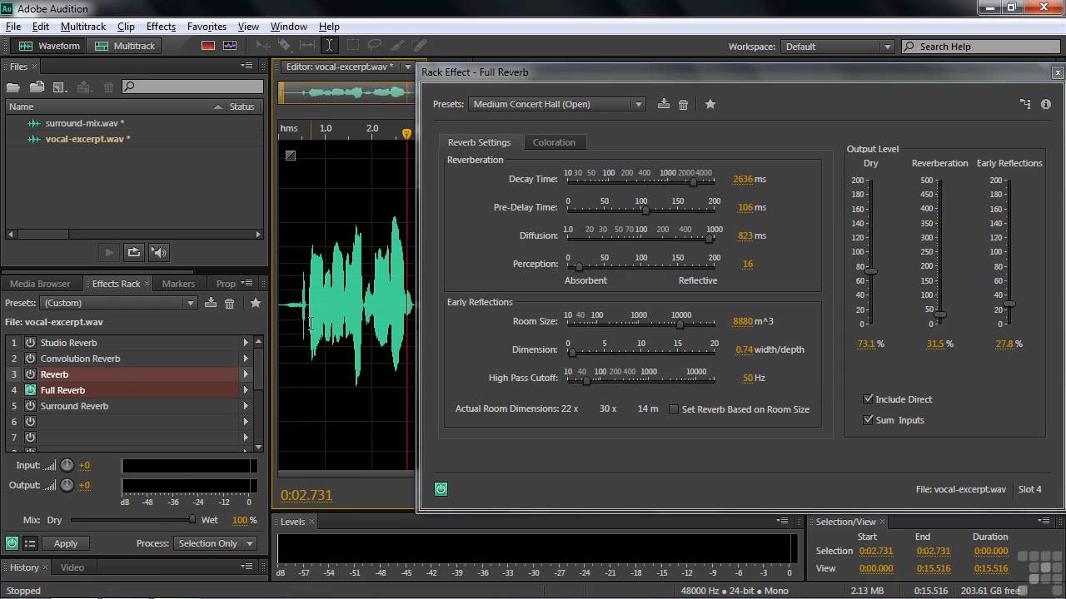
Load Full Reverb's Church preset and preview part of the first vocal phrase with it
left_click(637, 105)
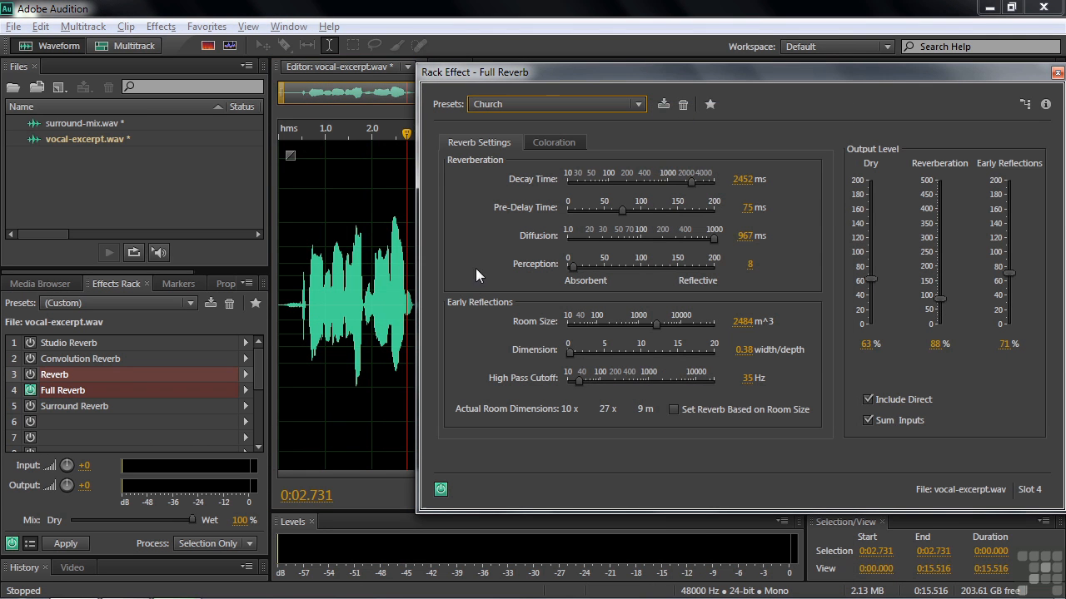
left_click(324, 292)
key("space")
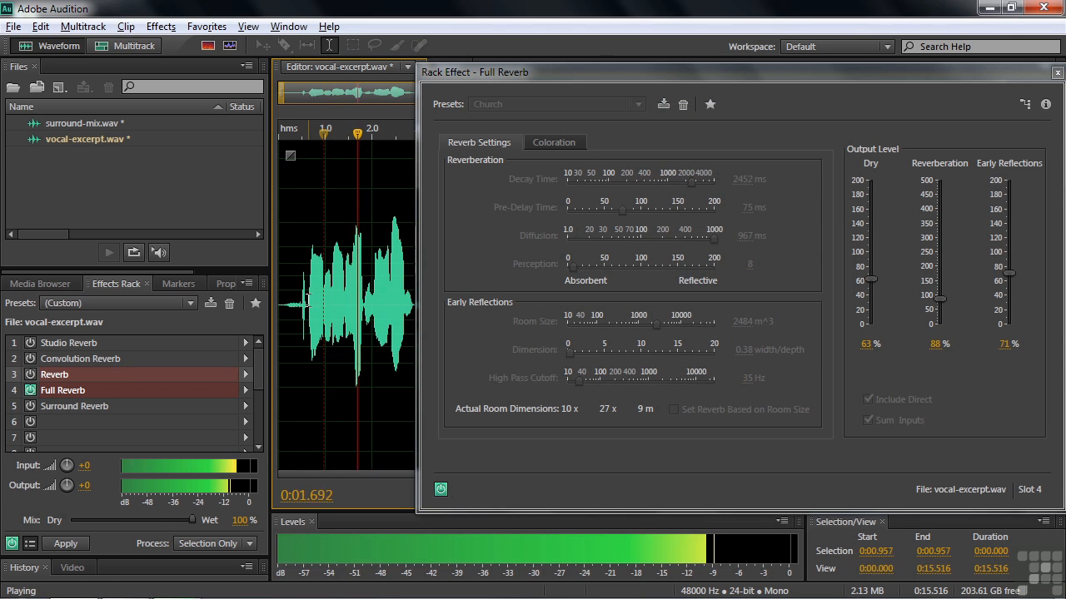
key("space")
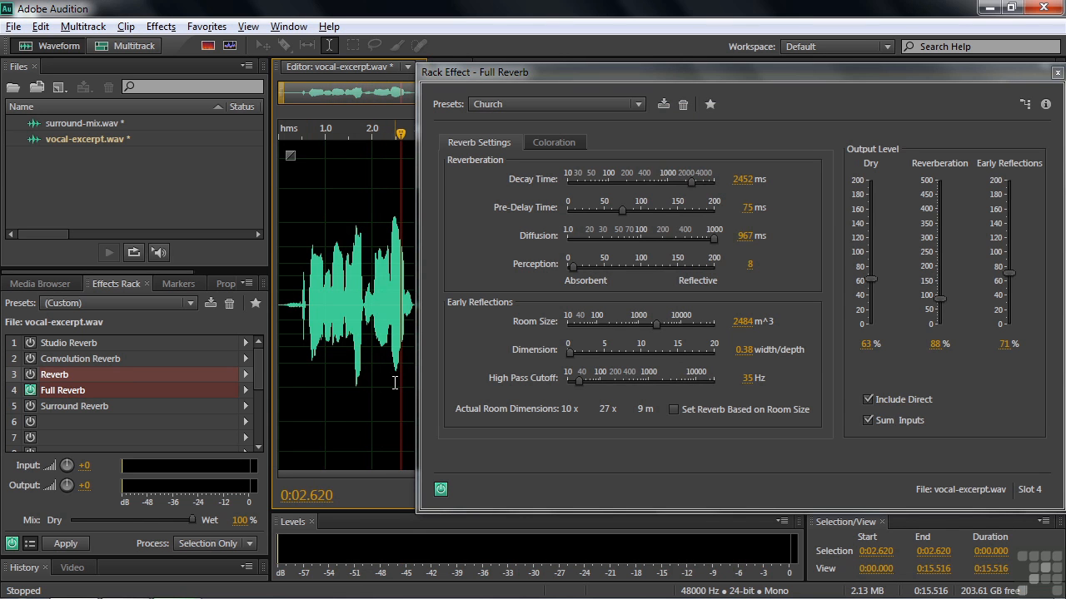
Set the early reflections Room Size to 27310 m^3 and Dimension to 8.83 width/depth, and preview the first vocal phrase
left_click_drag(657, 324, 700, 325)
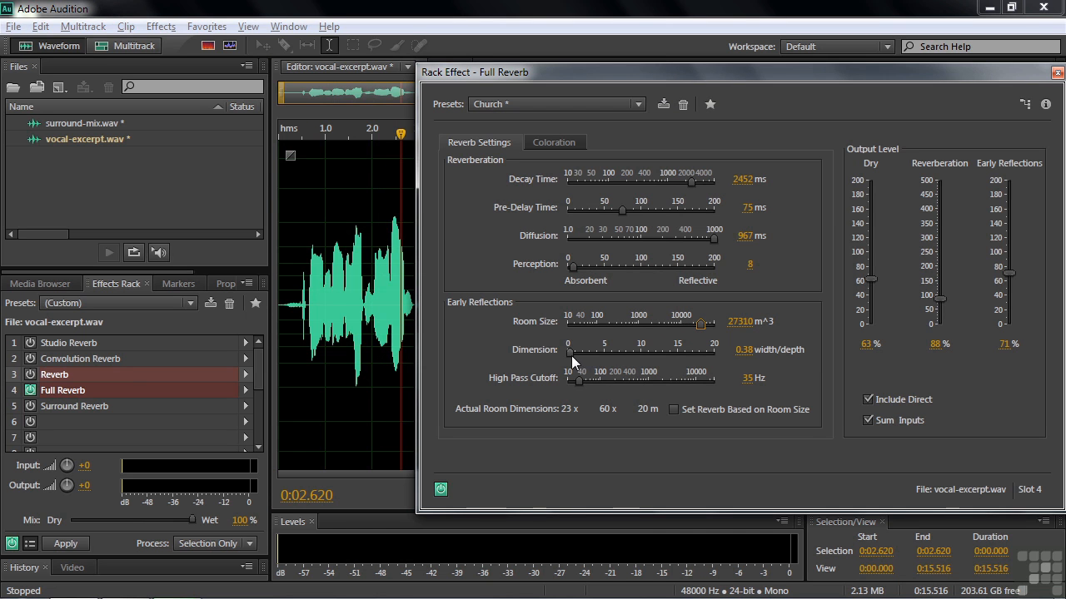
left_click_drag(571, 353, 628, 349)
left_click(306, 296)
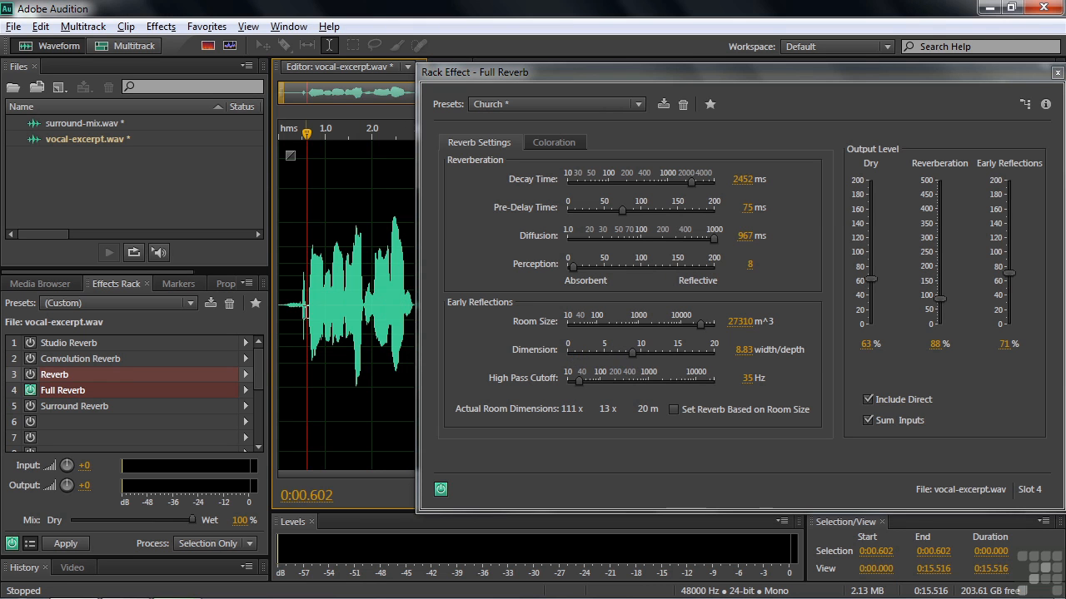
key("space")
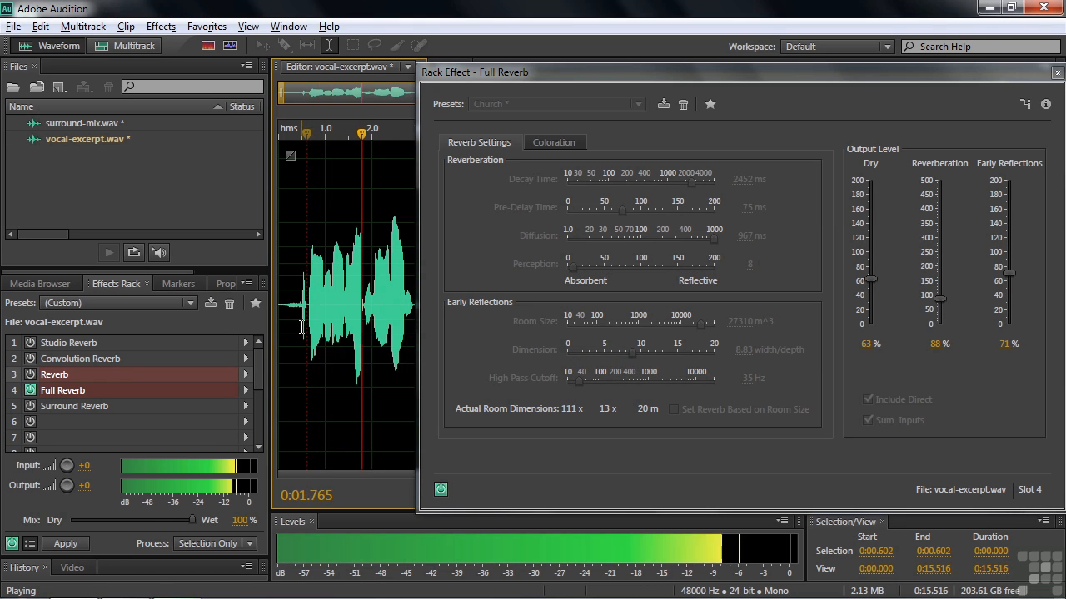
key("space")
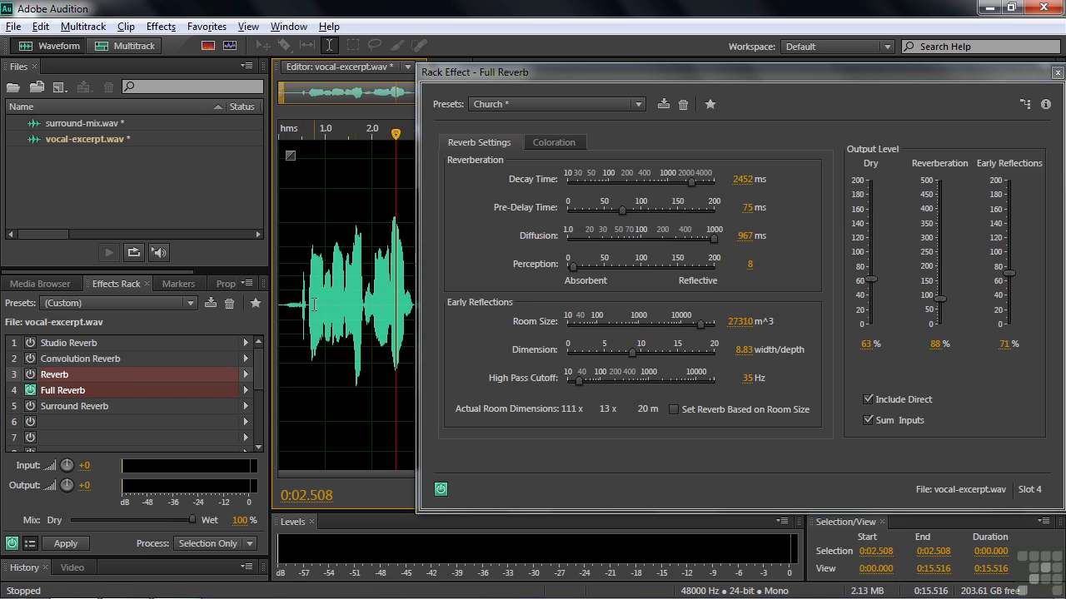
Close the Full Reverb settings and open surround-mix.wav in the editor
left_click_drag(746, 74, 674, 74)
left_click(985, 72)
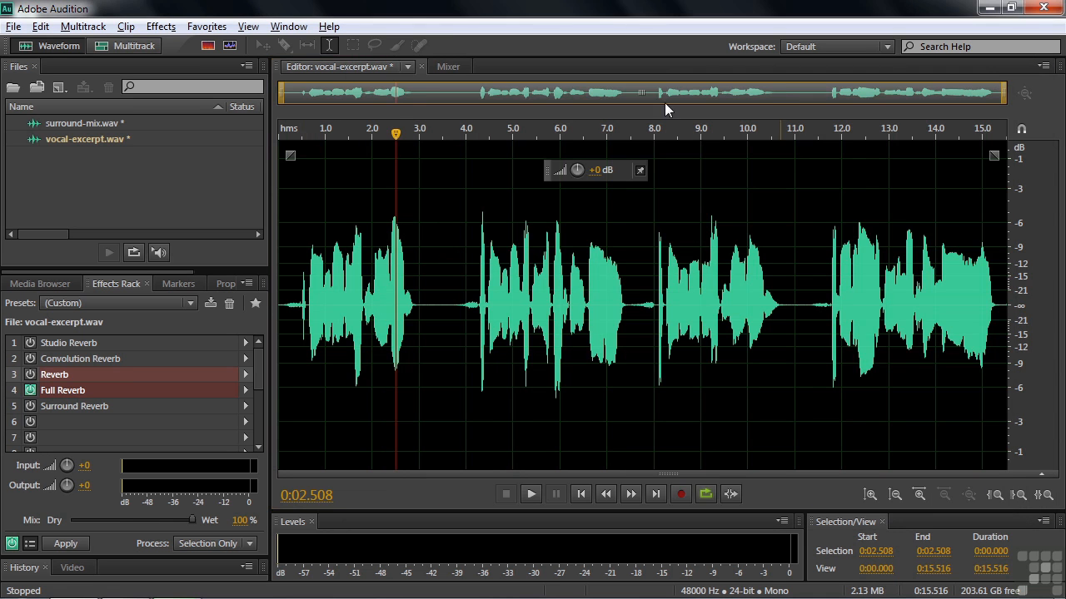
double_click(50, 124)
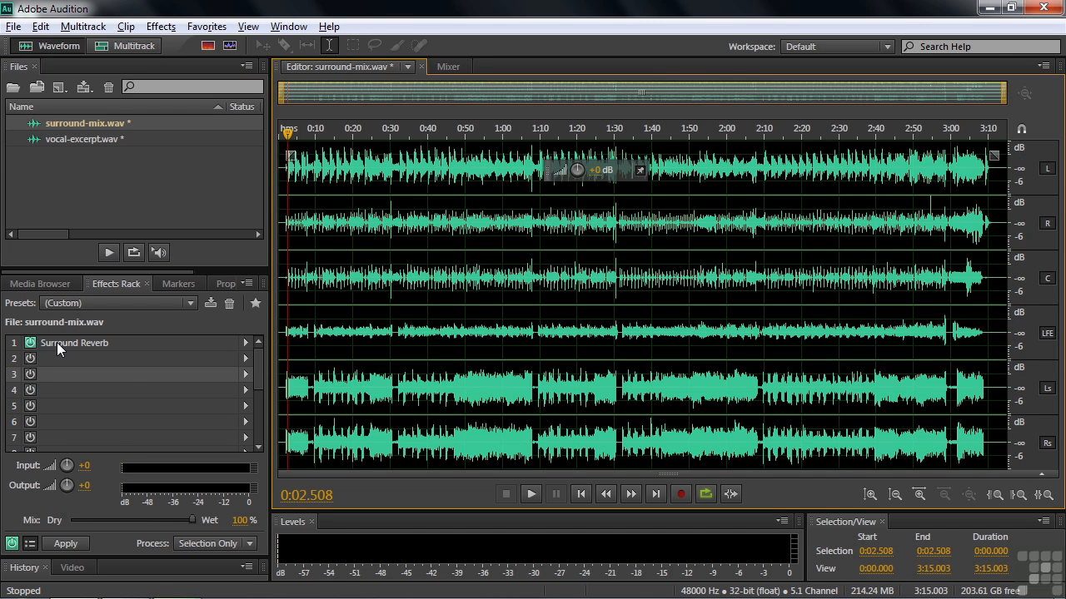
Preview the surround mix from about 0:09.6 with Surround Reverb on, and continue the preview with the effect bypassed
left_click(315, 281)
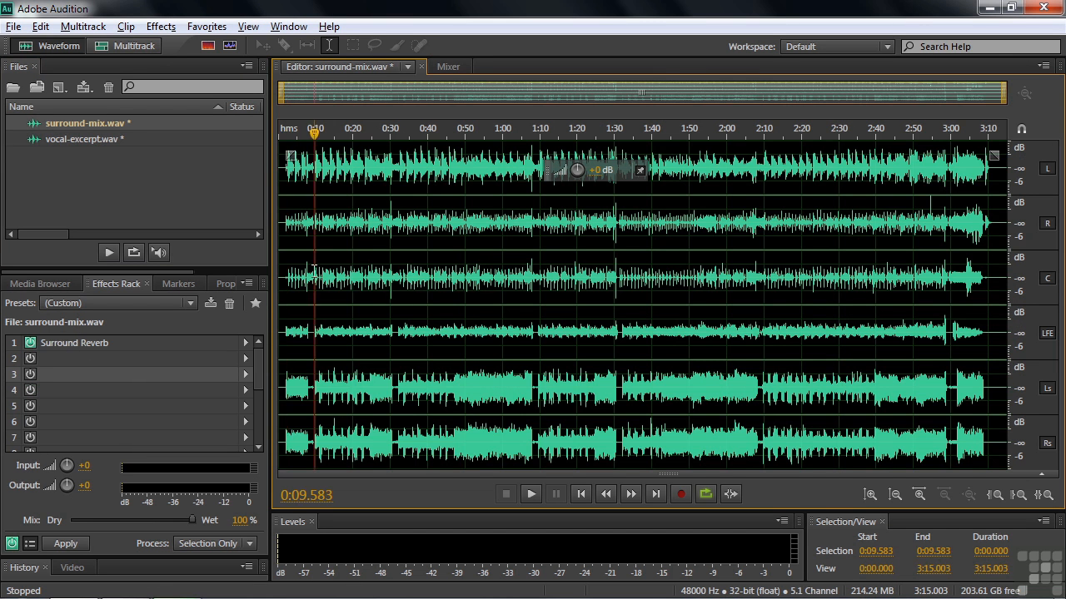
key("space")
key("space")
left_click(29, 348)
key("space")
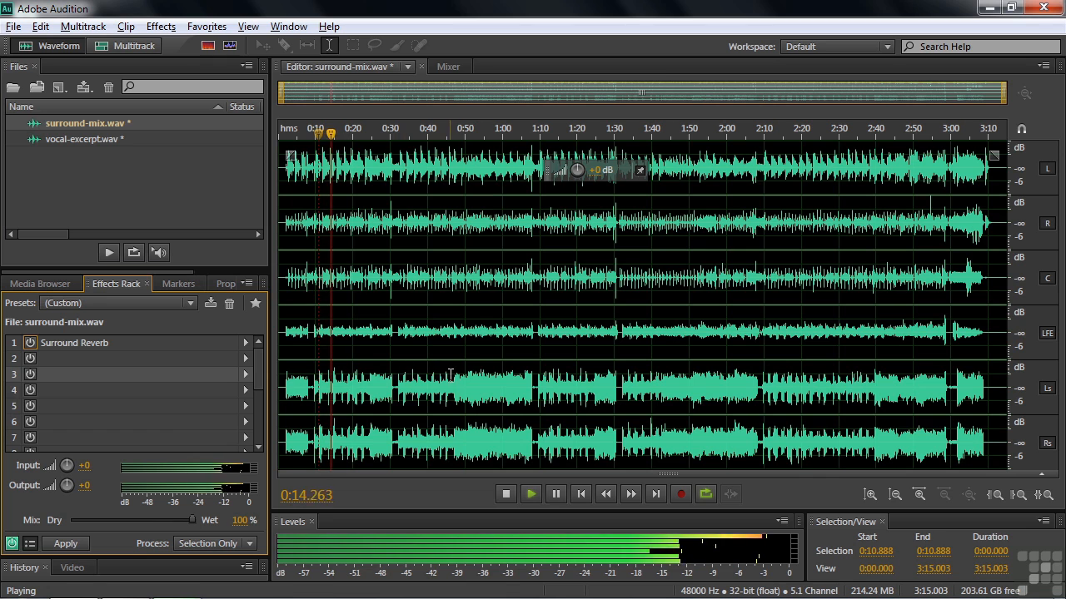
key("space")
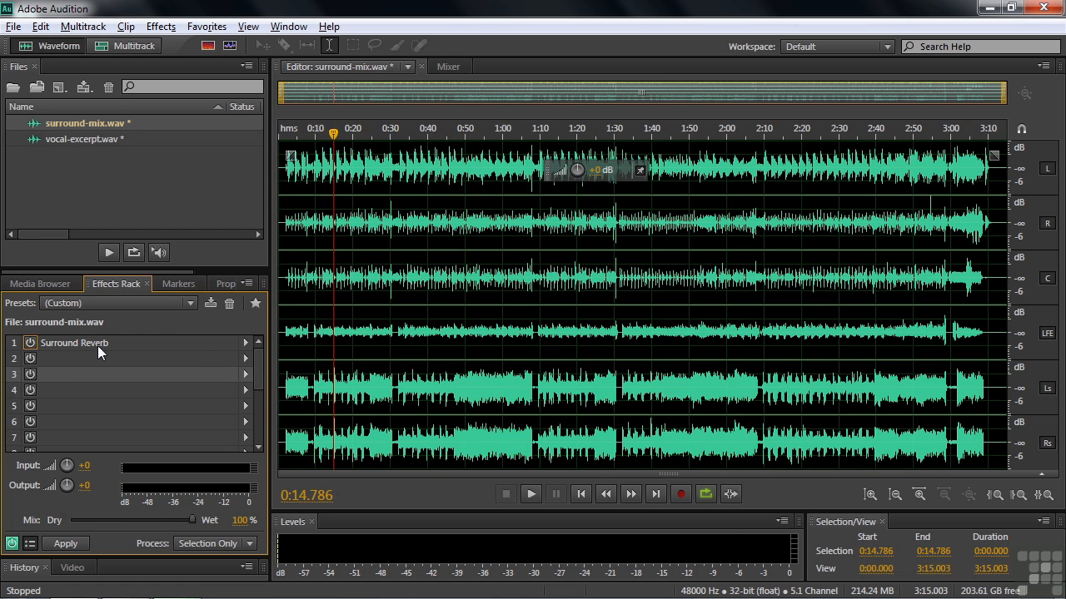
Open the Surround Reverb settings, re-enable the effect and preview the surround mix with it
double_click(48, 343)
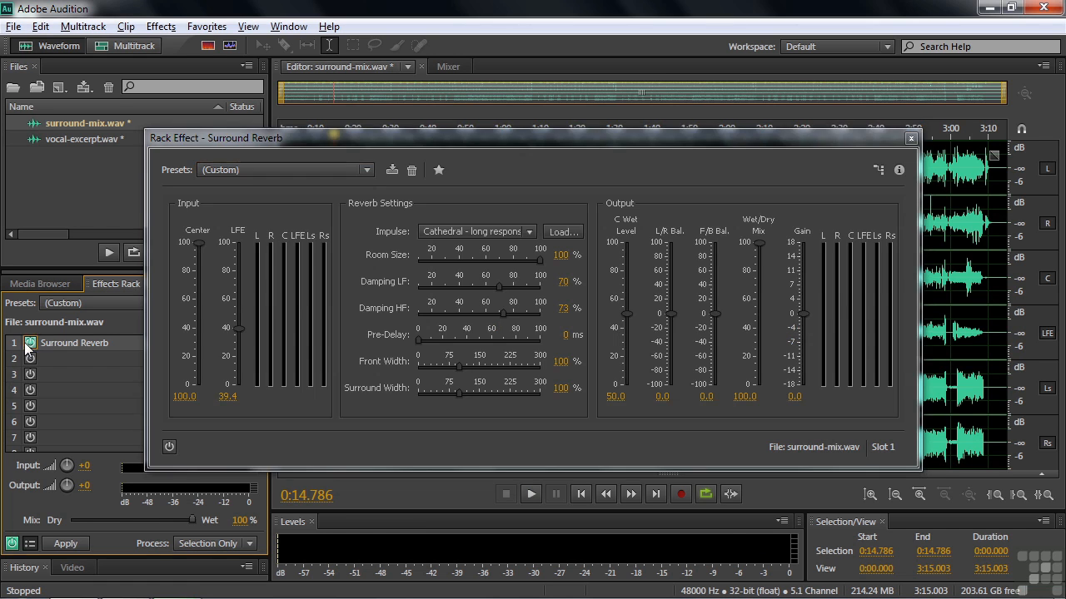
key("space")
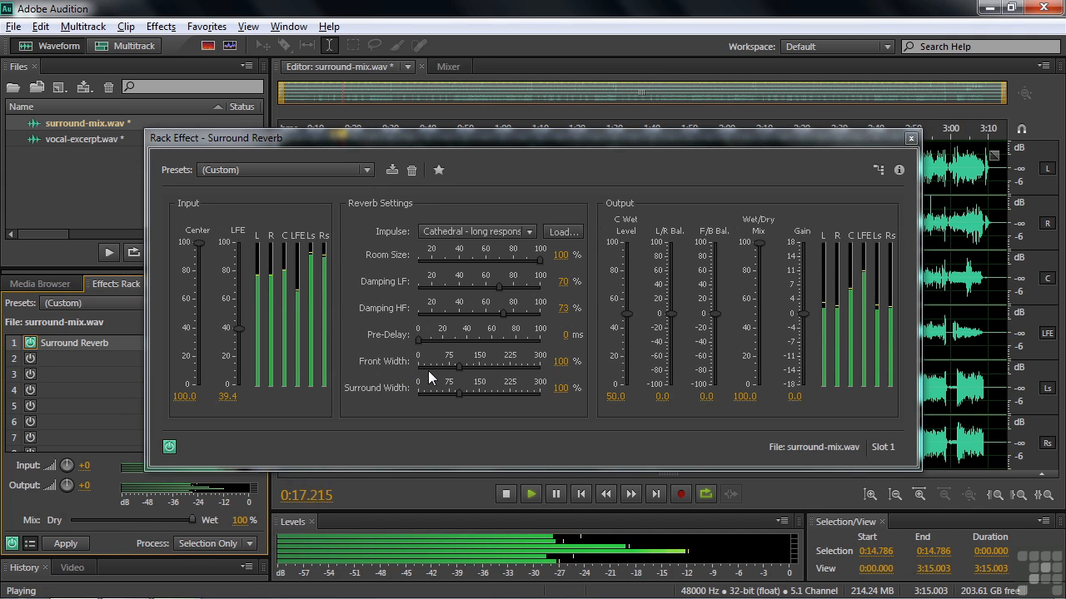
key("space")
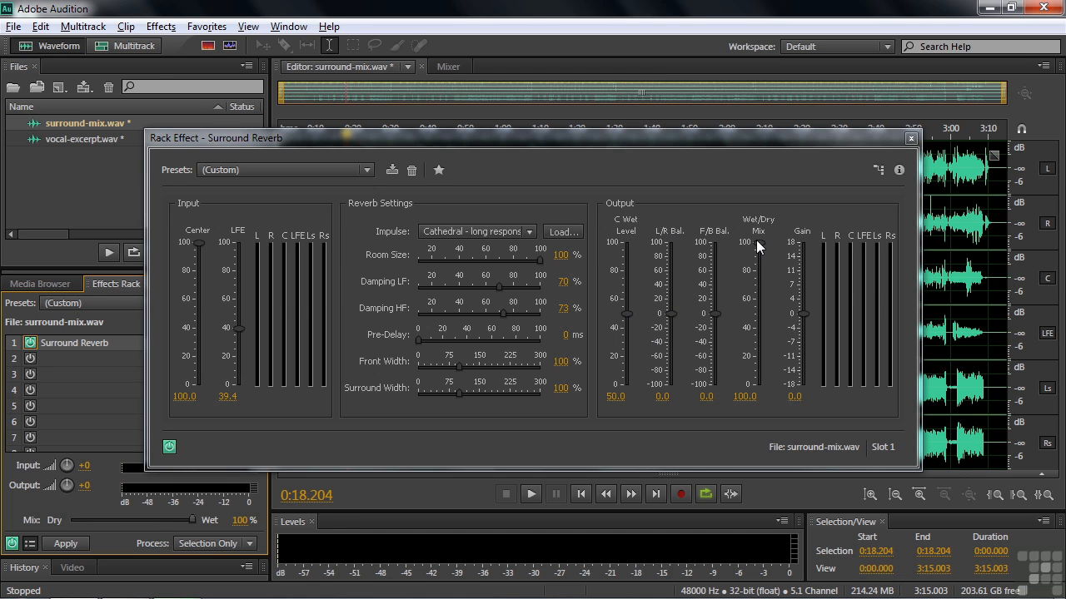
Lower Surround Reverb's Wet/Dry Mix to 55.9 and preview the surround mix
left_click_drag(760, 243, 758, 307)
key("space")
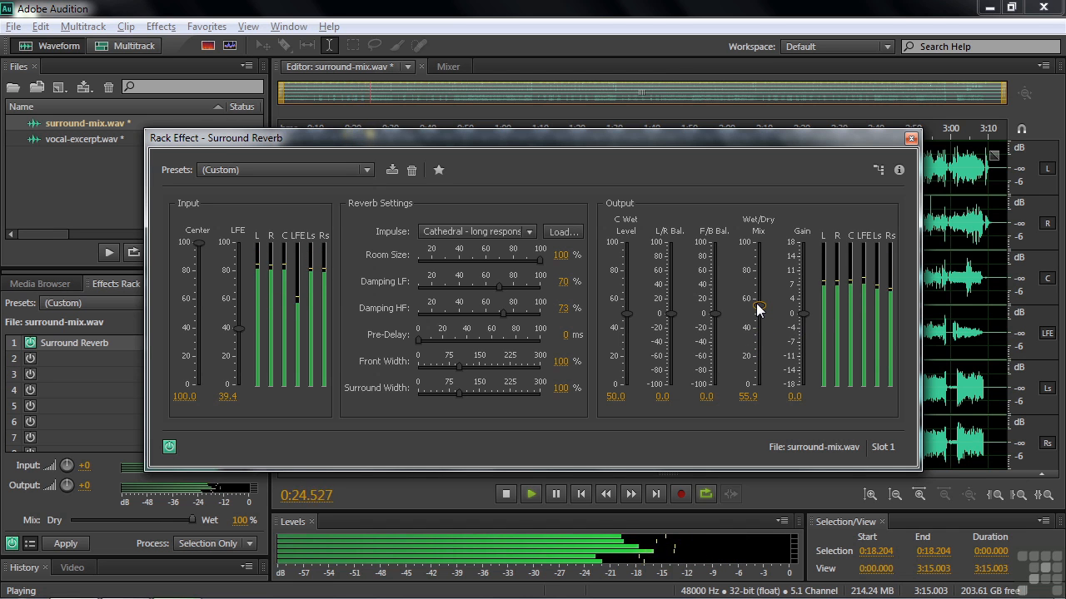
key("space")
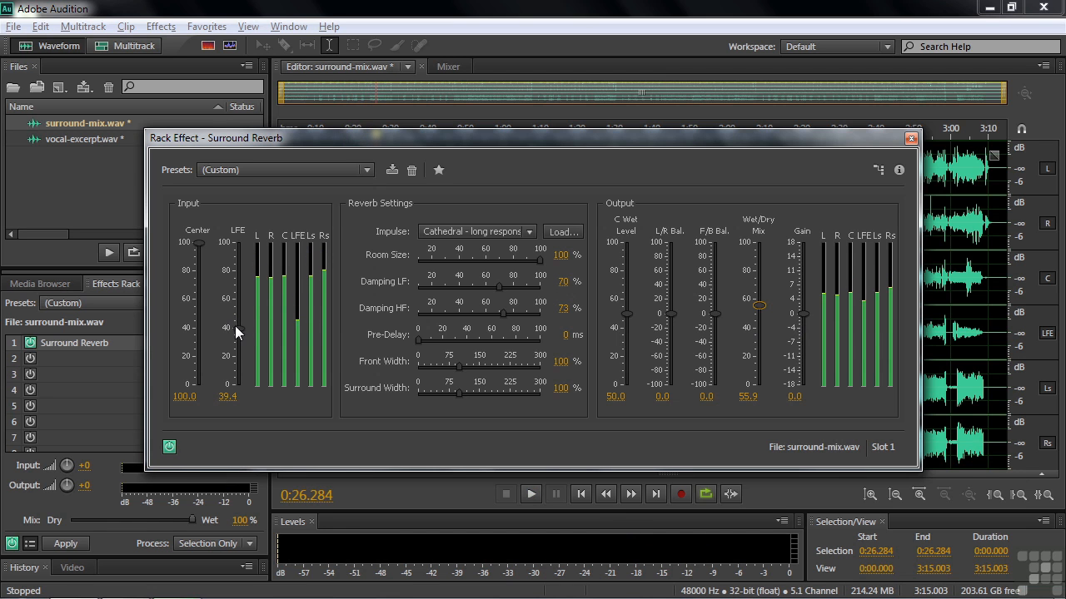
Lower Surround Reverb's LFE input to 11.2 and Center input to 39.4 while previewing the surround mix
left_click_drag(240, 327, 240, 369)
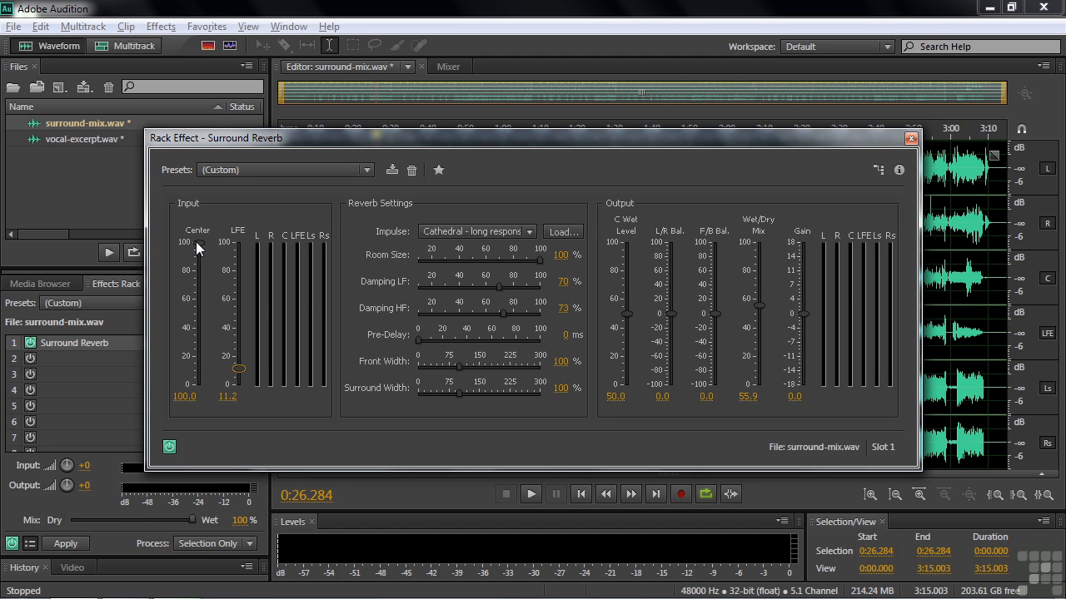
key("space")
left_click_drag(198, 246, 204, 330)
key("space")
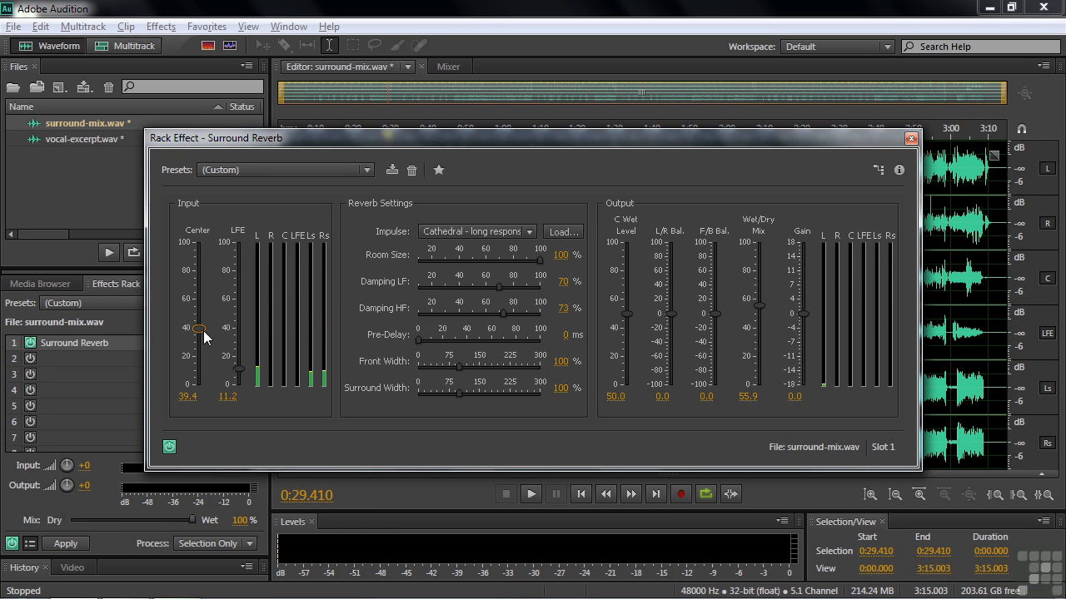
Load Surround Reverb's Trapped In The Well preset
left_click(366, 170)
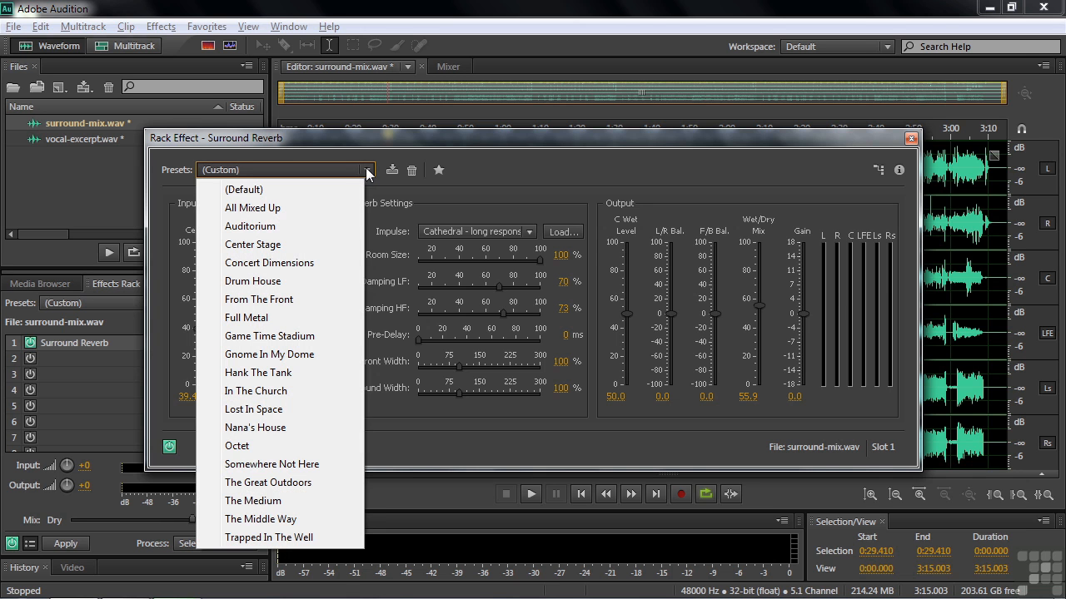
left_click(258, 538)
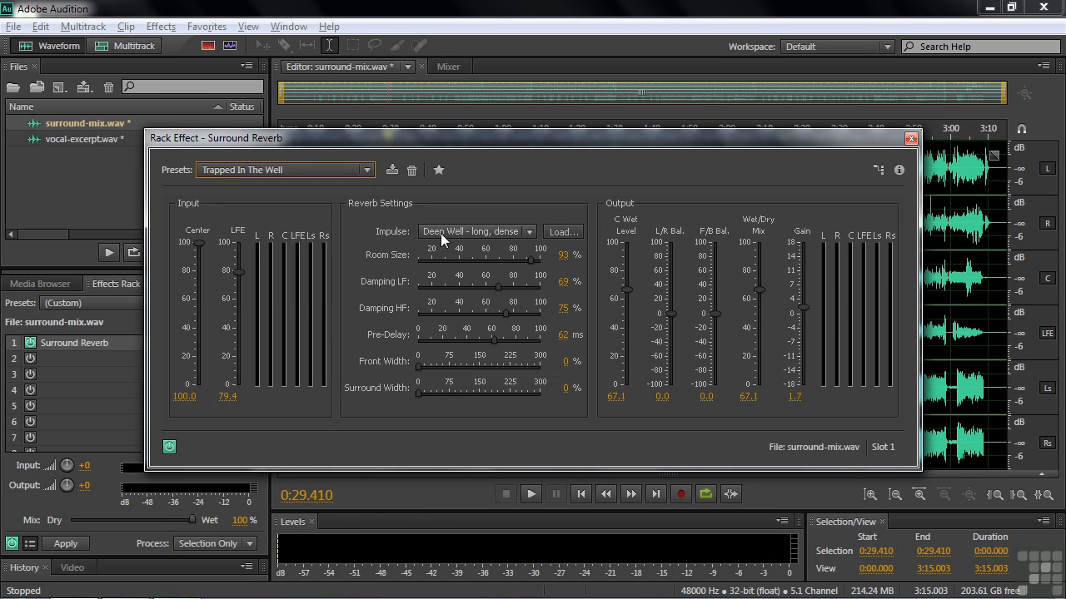